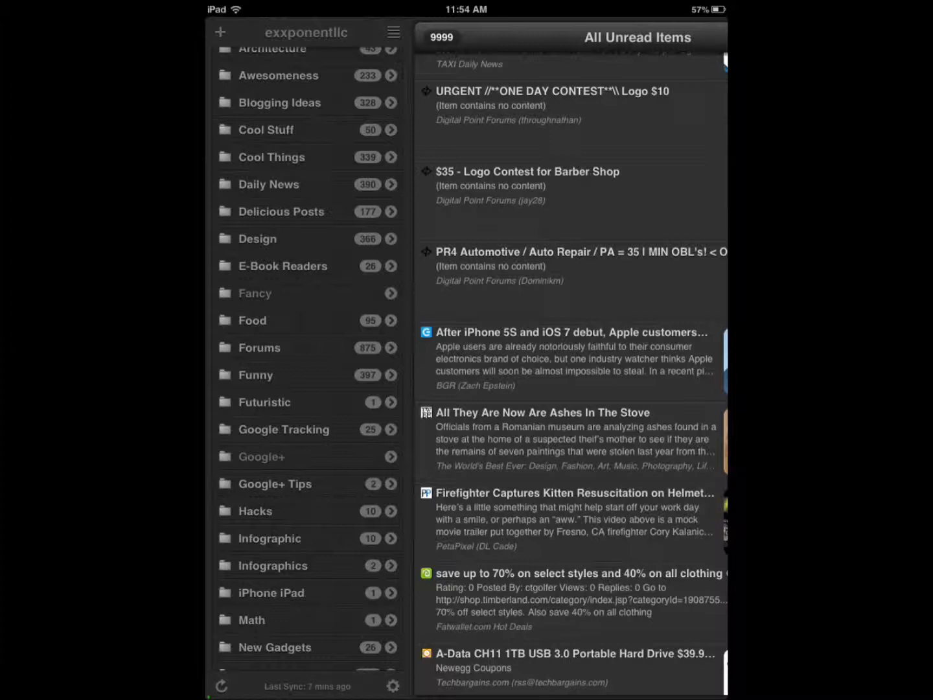
Switch Mr. Reader to the light Berlin theme and glance at the Synchronization settings
left_click(394, 687)
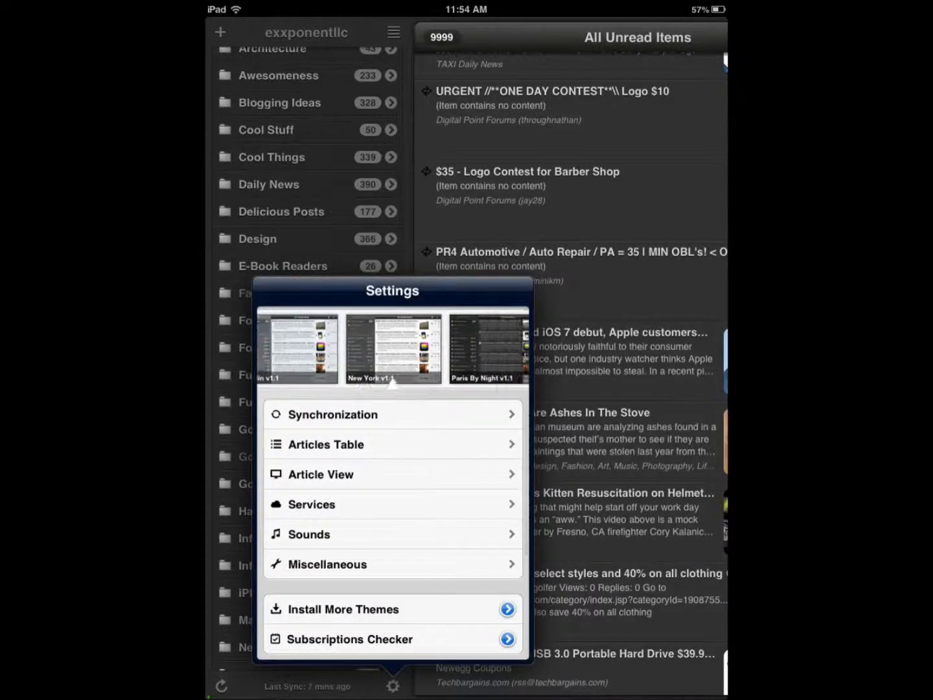
left_click(334, 349)
left_click(320, 414)
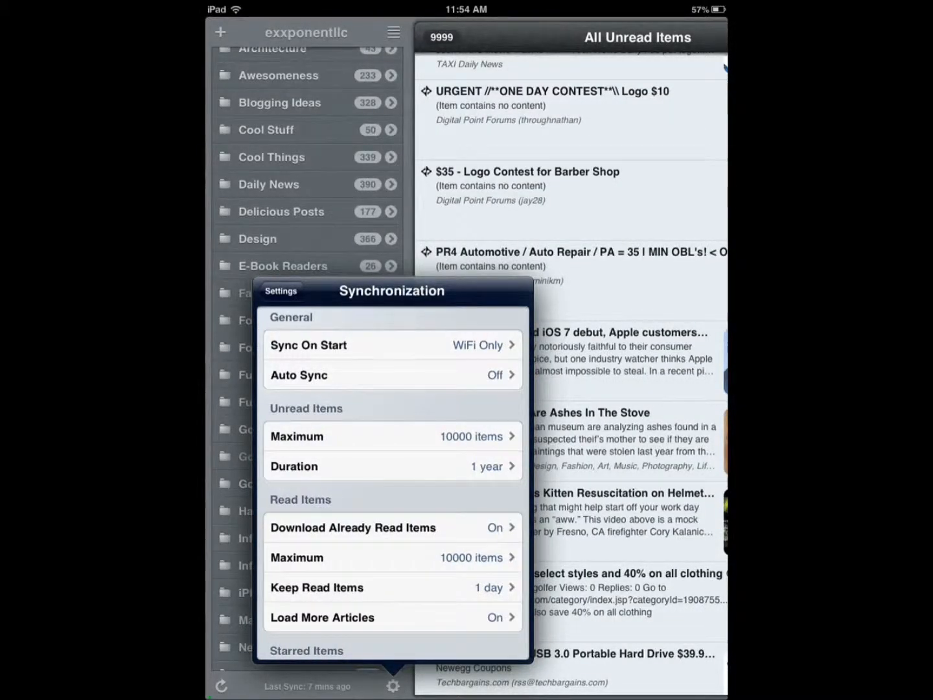
scroll(393, 474, "down", 3)
left_click(281, 291)
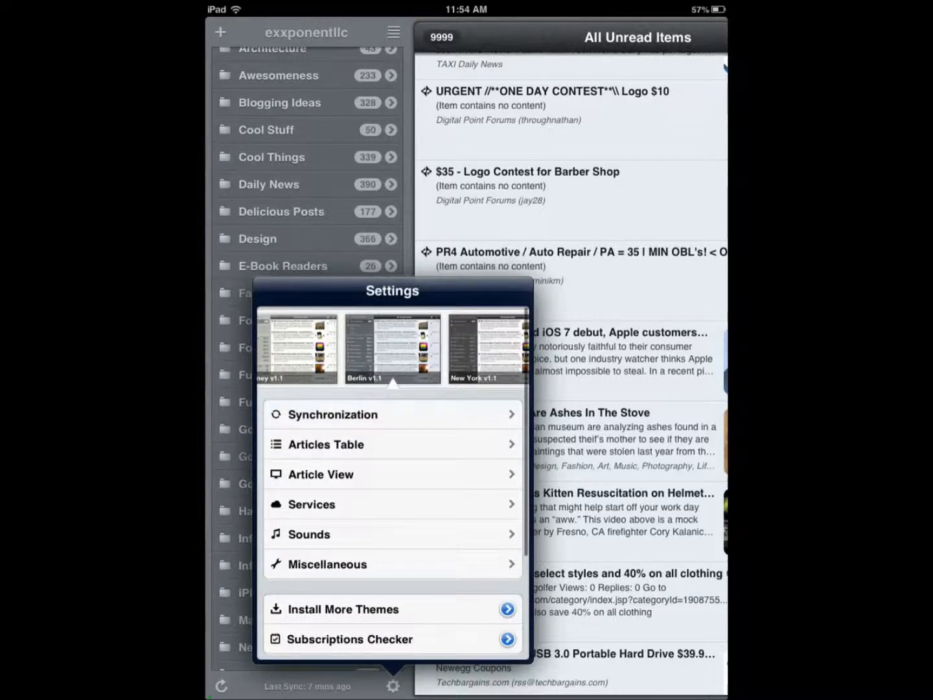
In Articles Table settings, try Small, Medium and Large thumbnails, keeping Medium
left_click(326, 443)
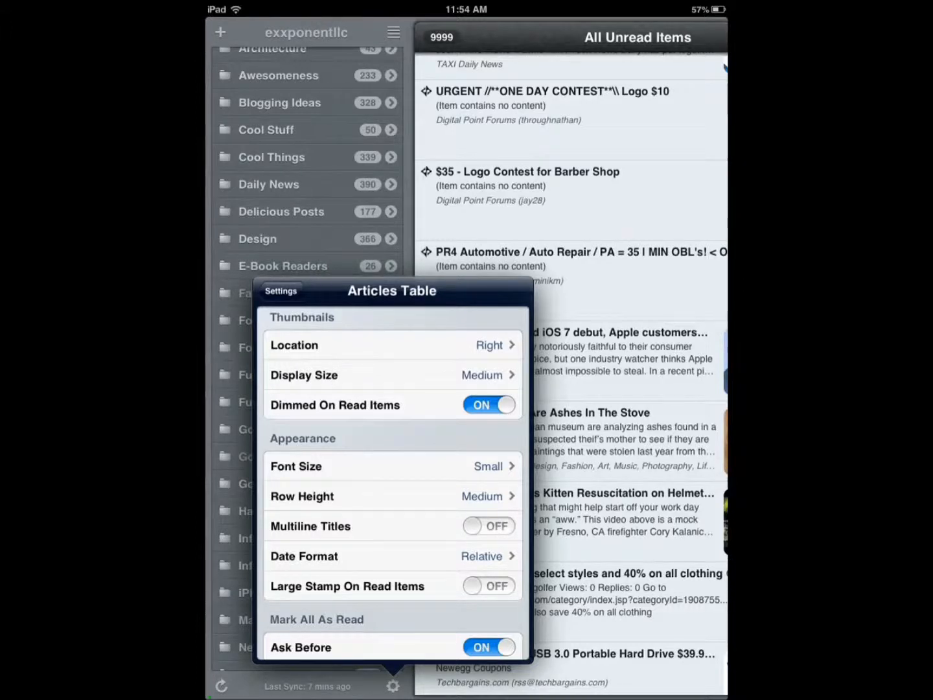
left_click(304, 375)
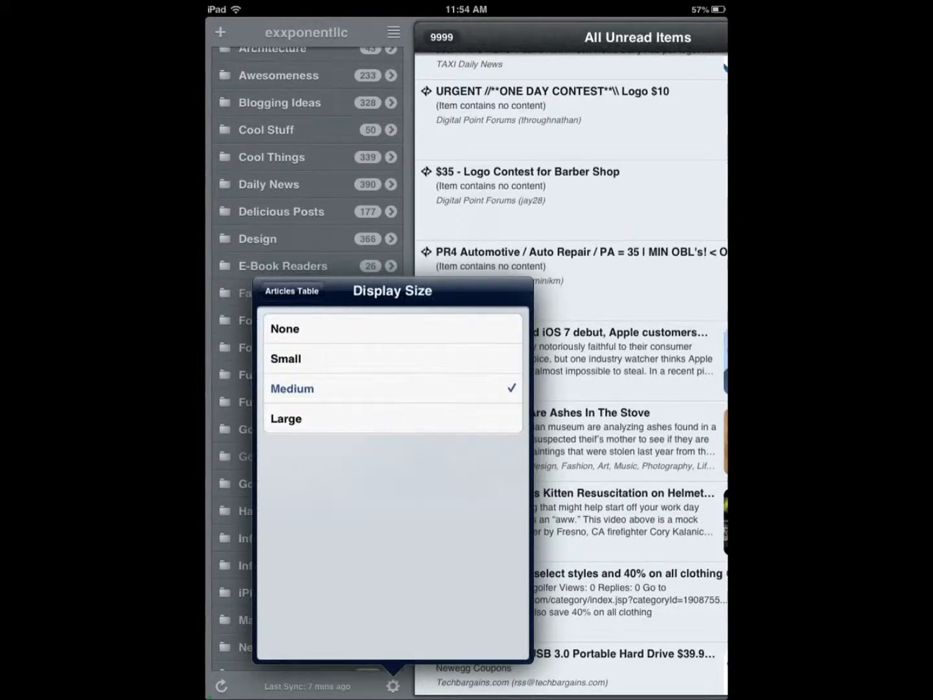
left_click(286, 358)
left_click(293, 388)
left_click(286, 419)
left_click(293, 389)
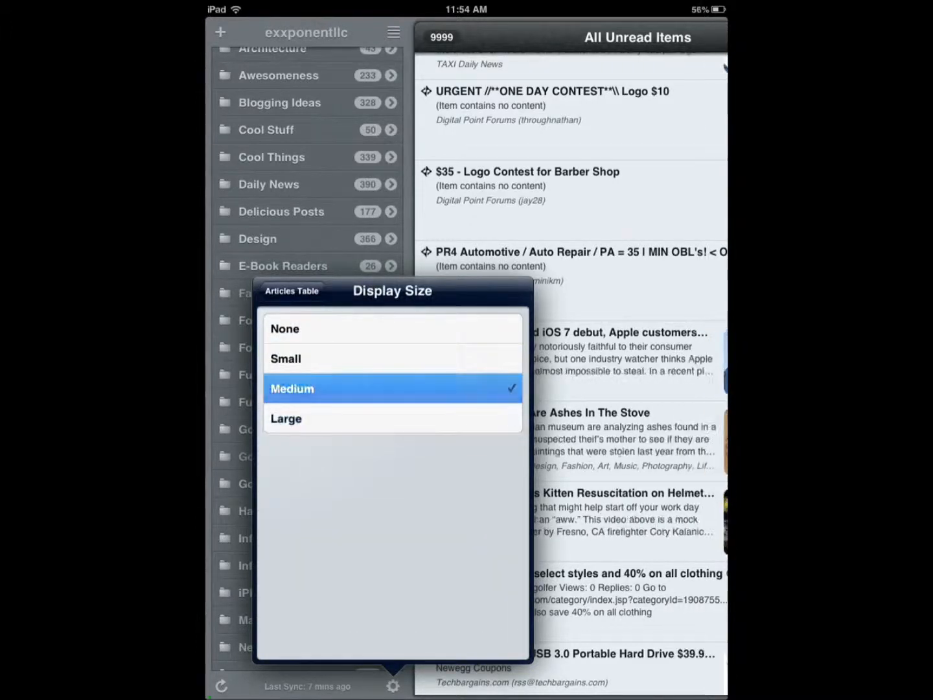
left_click(292, 291)
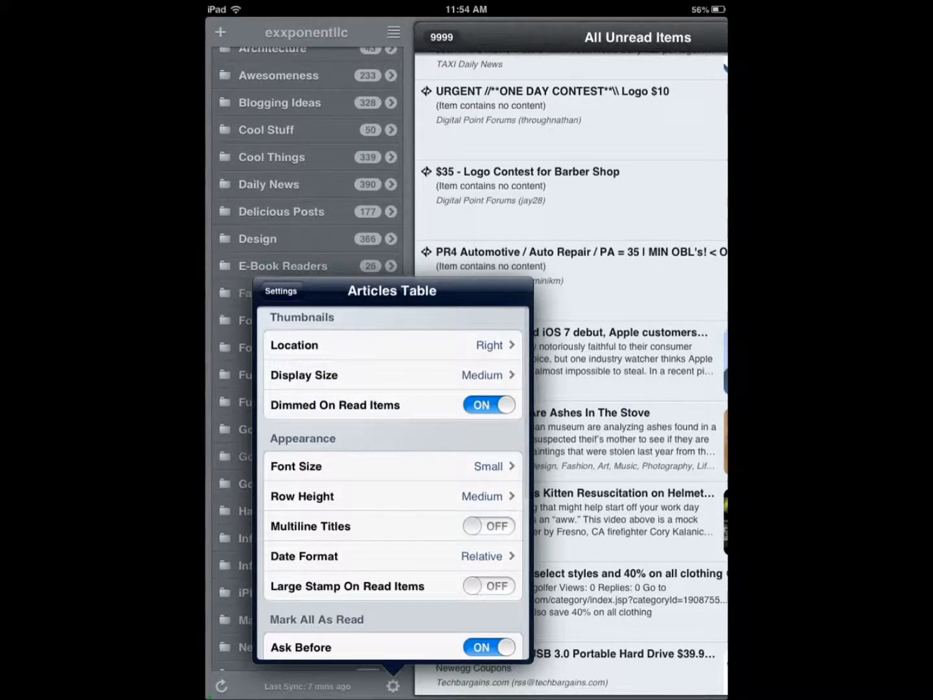
scroll(392, 474, "down", 5)
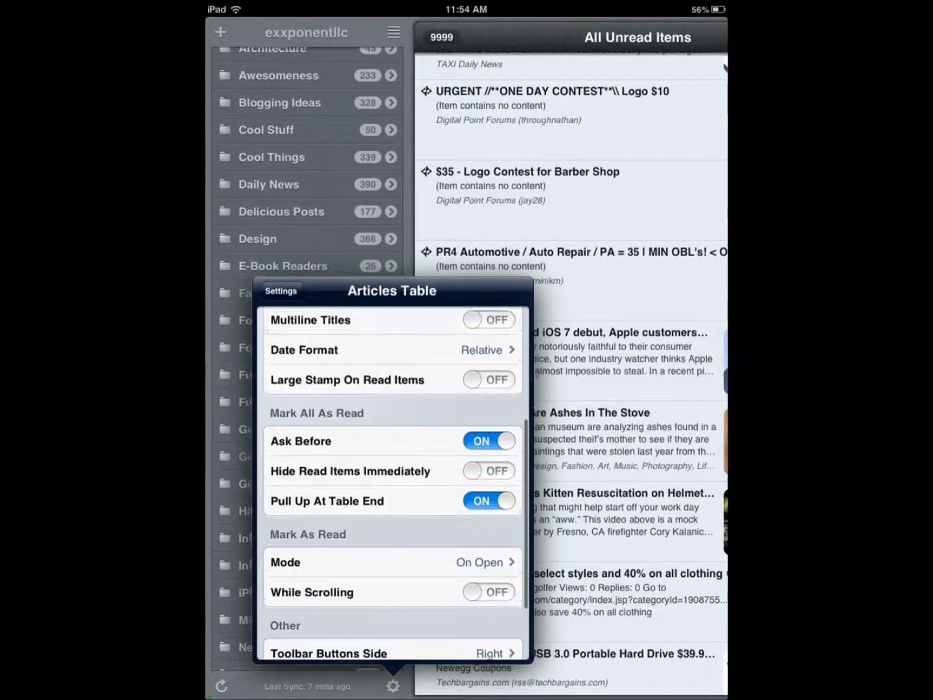
left_click(281, 291)
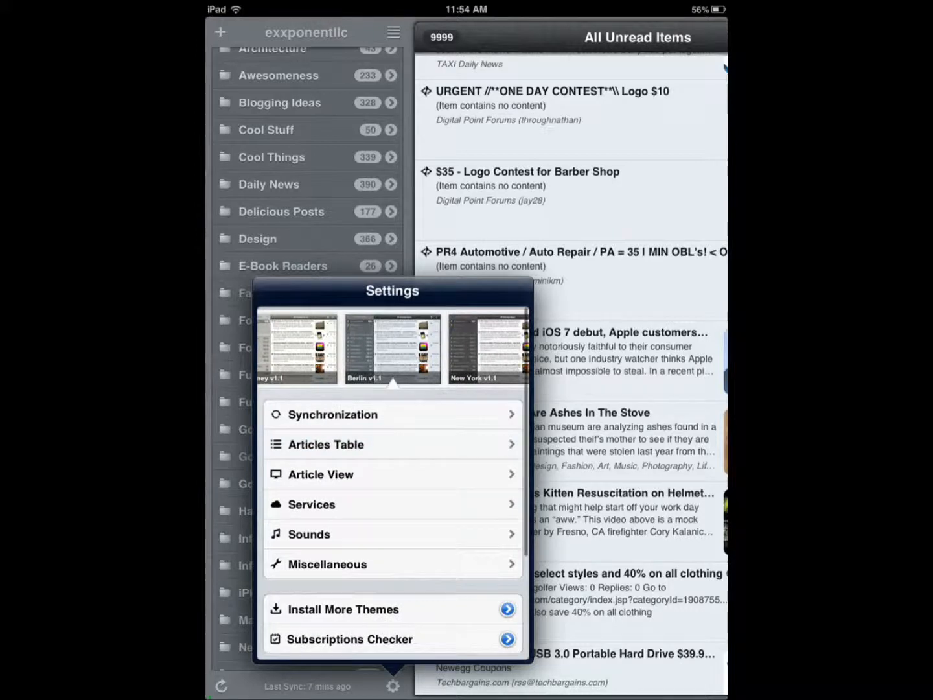
Review the Article View settings including the confirm-opening-other-apps option, ending at Services
left_click(314, 474)
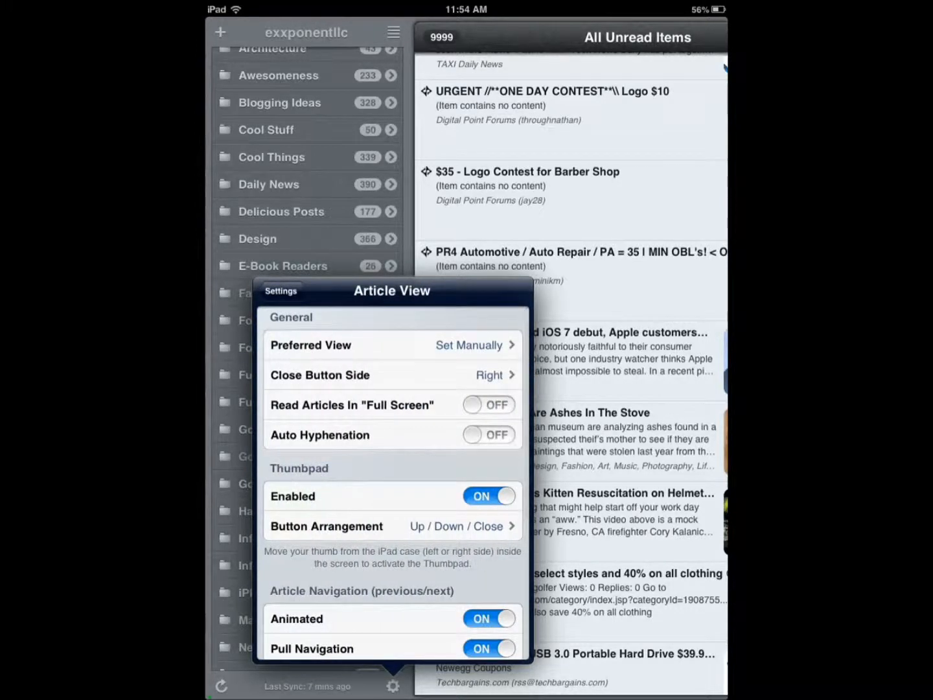
scroll(393, 473, "down", 4)
scroll(393, 481, "down", 2)
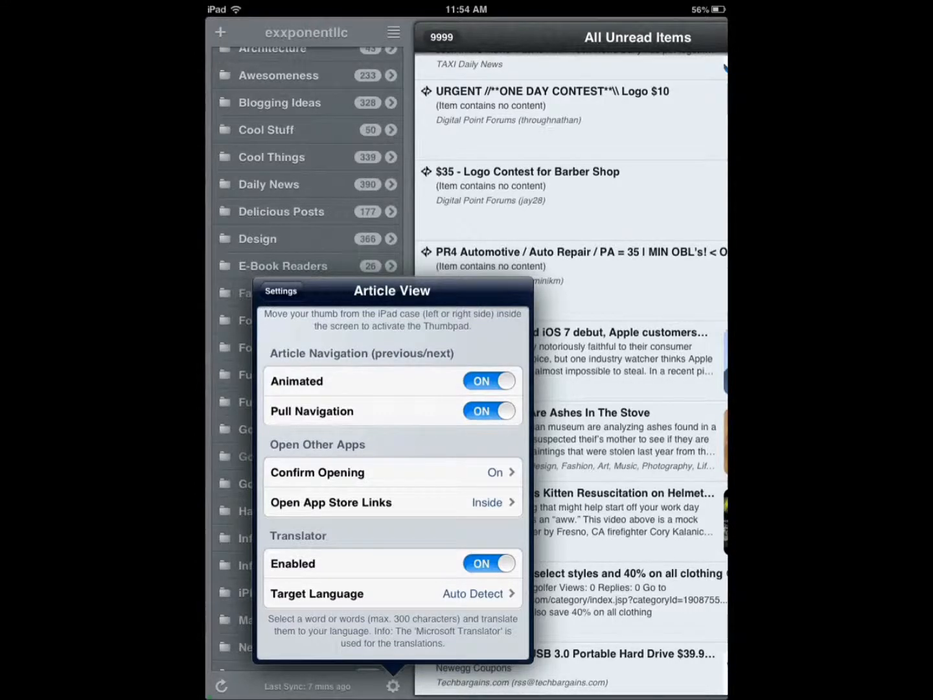
left_click(392, 473)
left_click(288, 291)
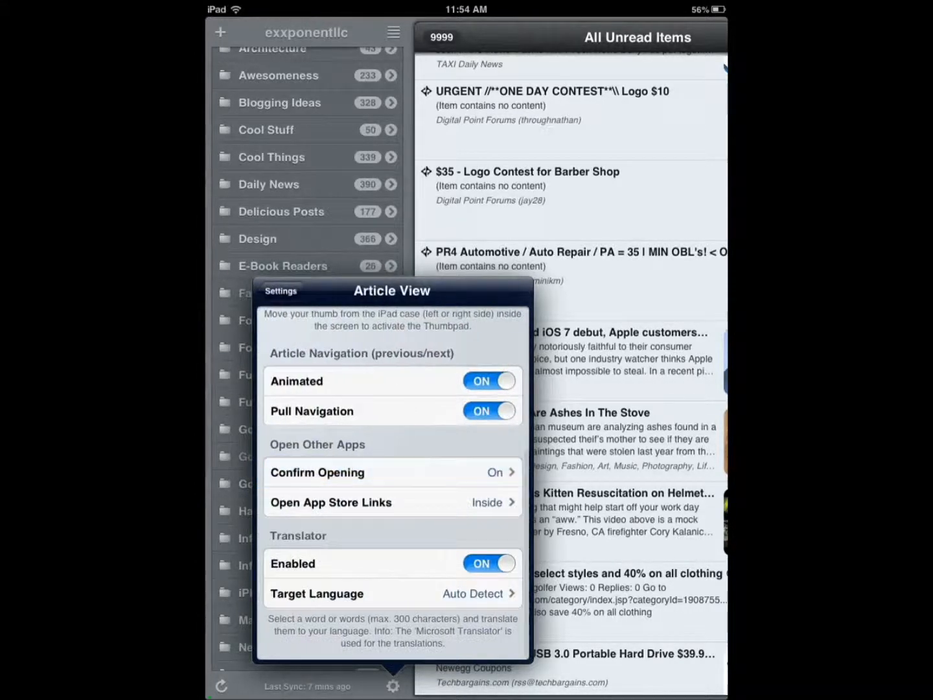
left_click(273, 291)
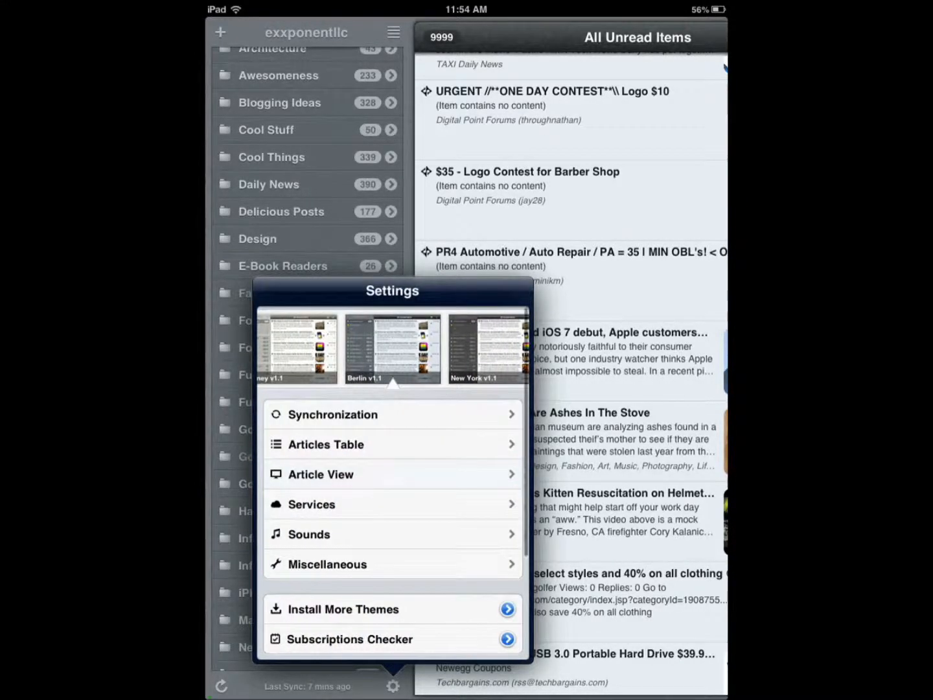
left_click(312, 505)
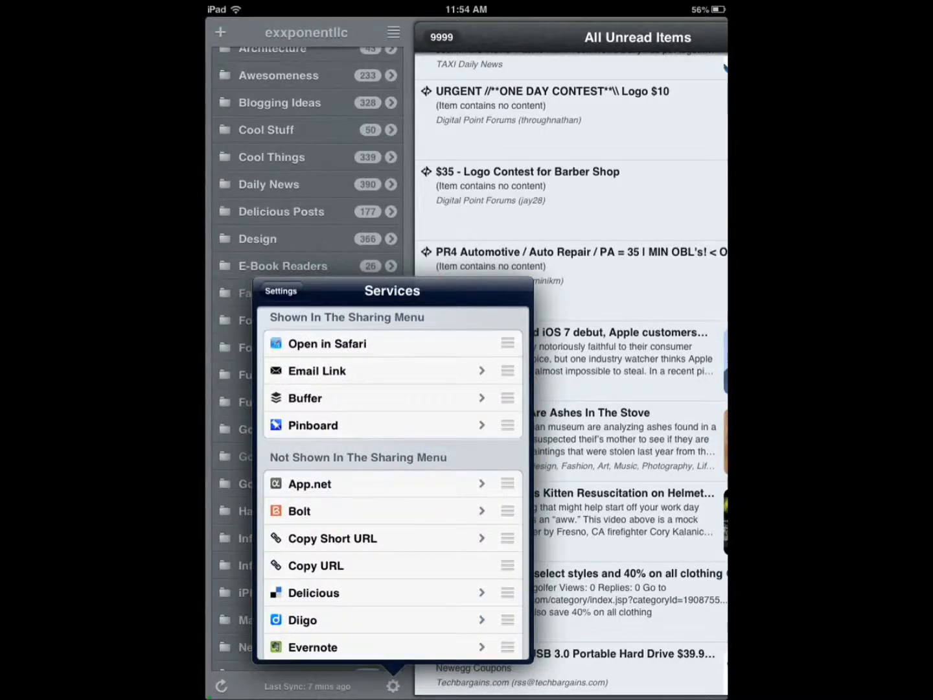
scroll(392, 481, "down", 5)
scroll(392, 480, "up", 3)
scroll(392, 481, "down", 2)
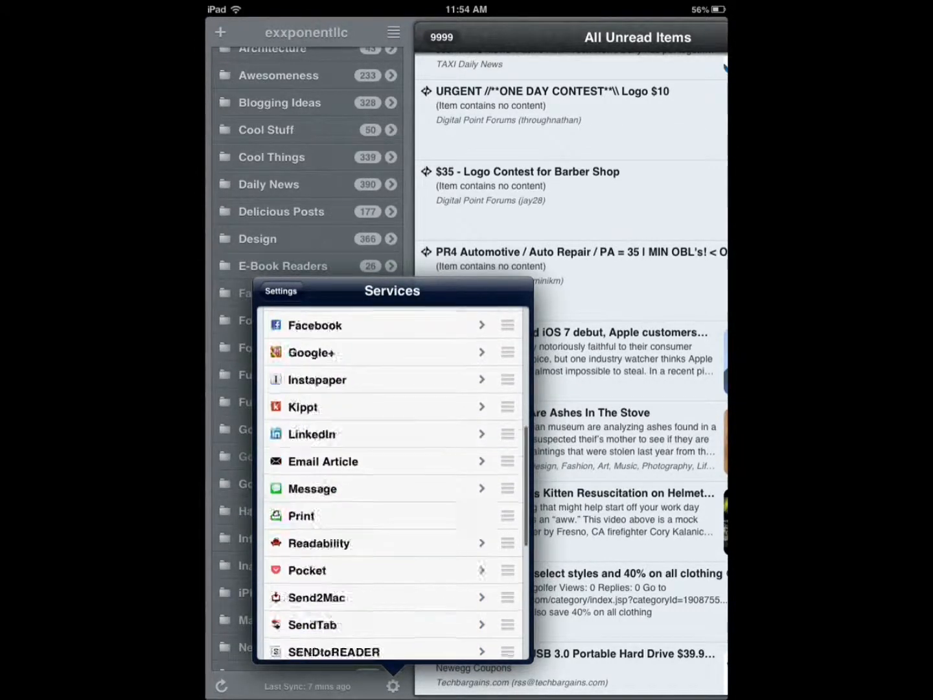
scroll(393, 481, "down", 10)
scroll(393, 481, "up", 1)
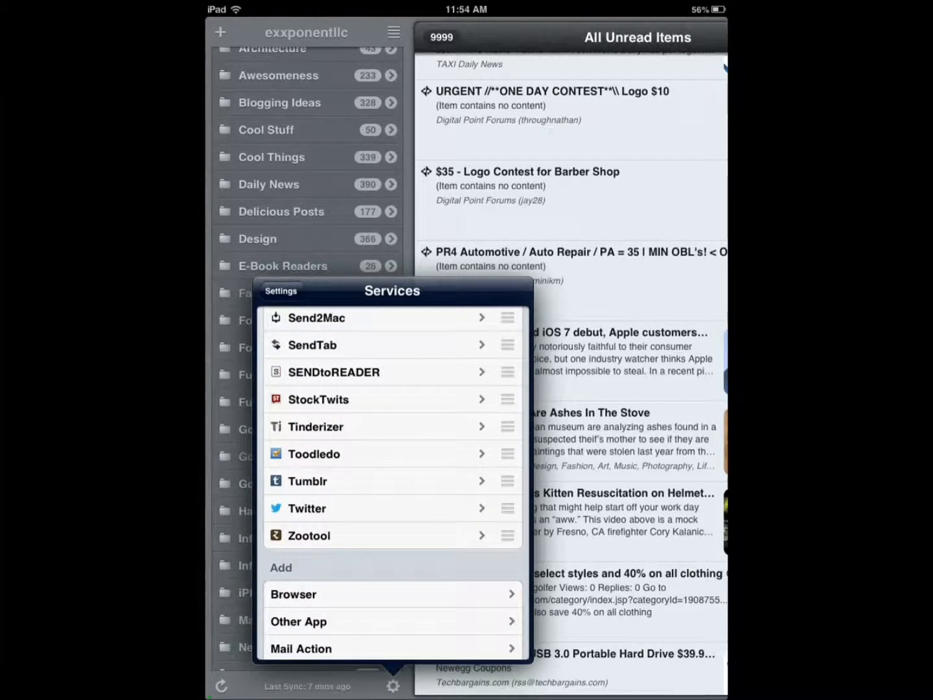
scroll(392, 482, "down", 2)
scroll(392, 481, "up", 1)
left_click(321, 541)
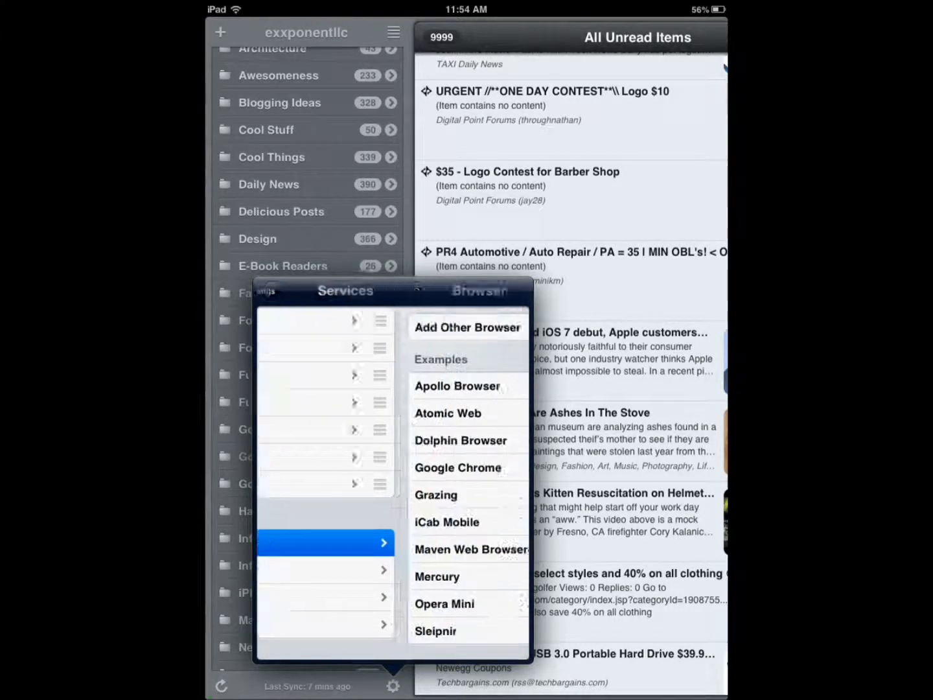
left_click(281, 291)
left_click(322, 569)
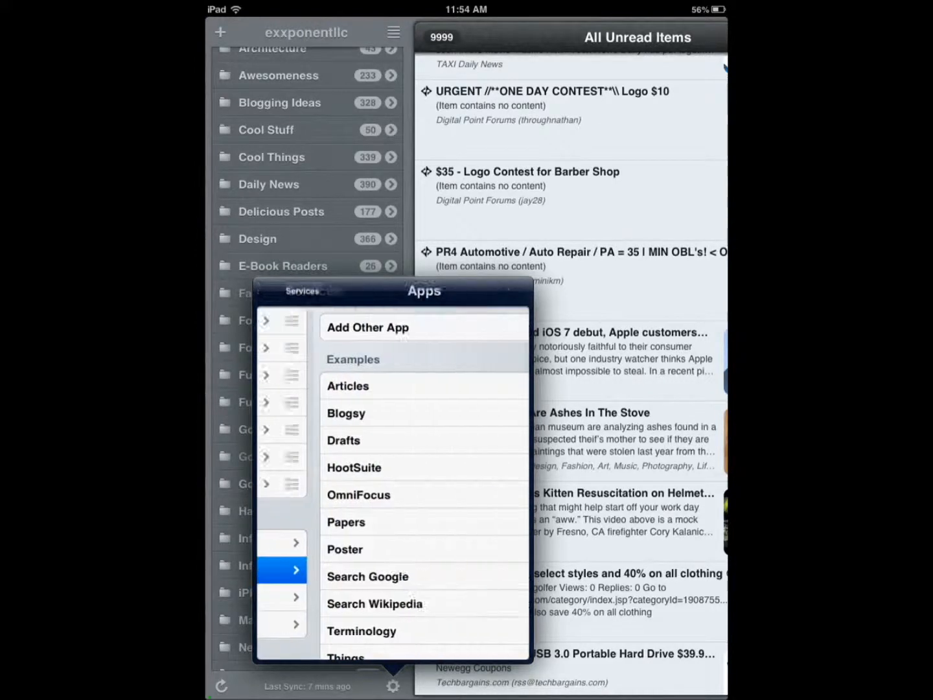
left_click(281, 291)
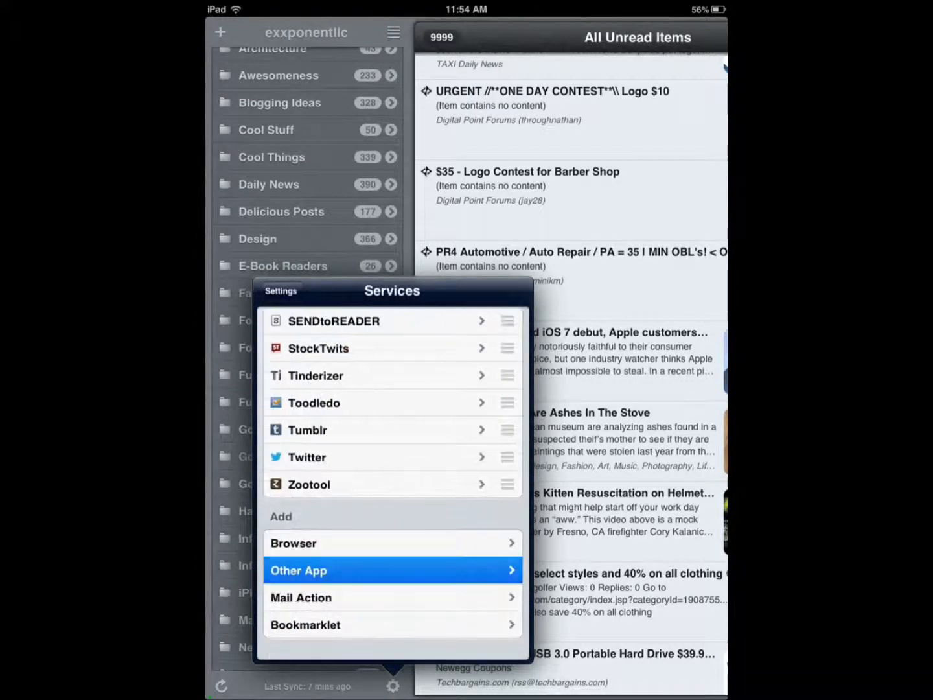
left_click(302, 598)
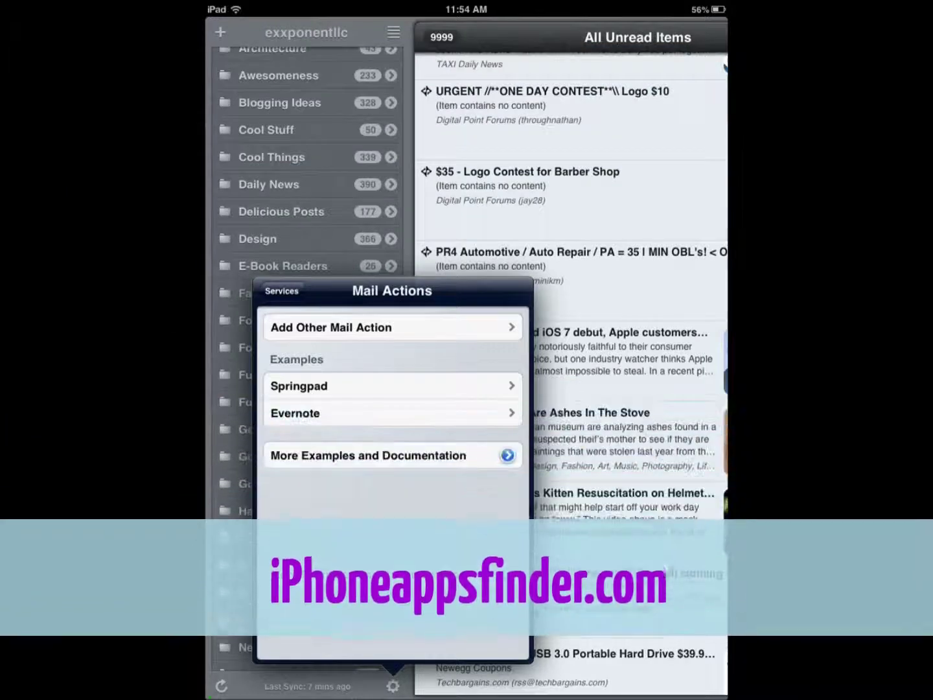
left_click(282, 291)
left_click(279, 291)
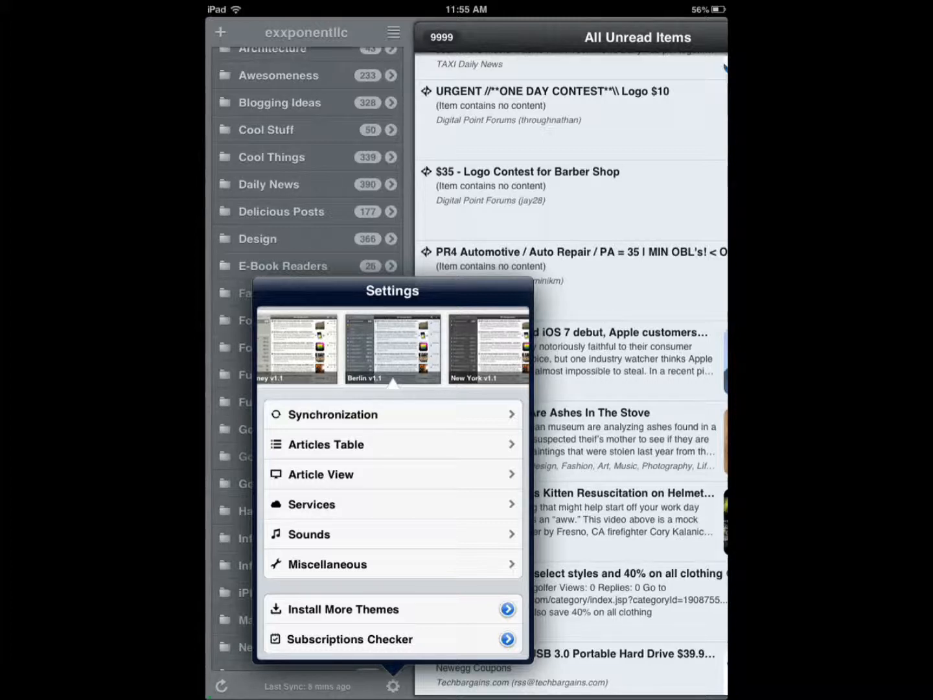
Close Settings, show the signed-in Accounts list and start adding another account
key("Escape")
scroll(307, 350, "up", 3)
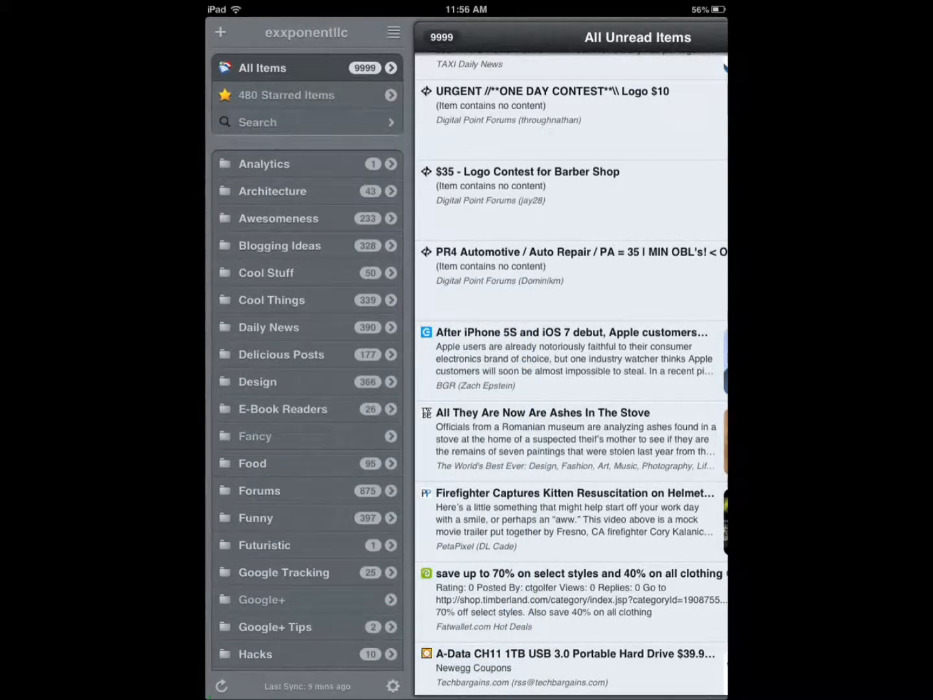
left_click(307, 33)
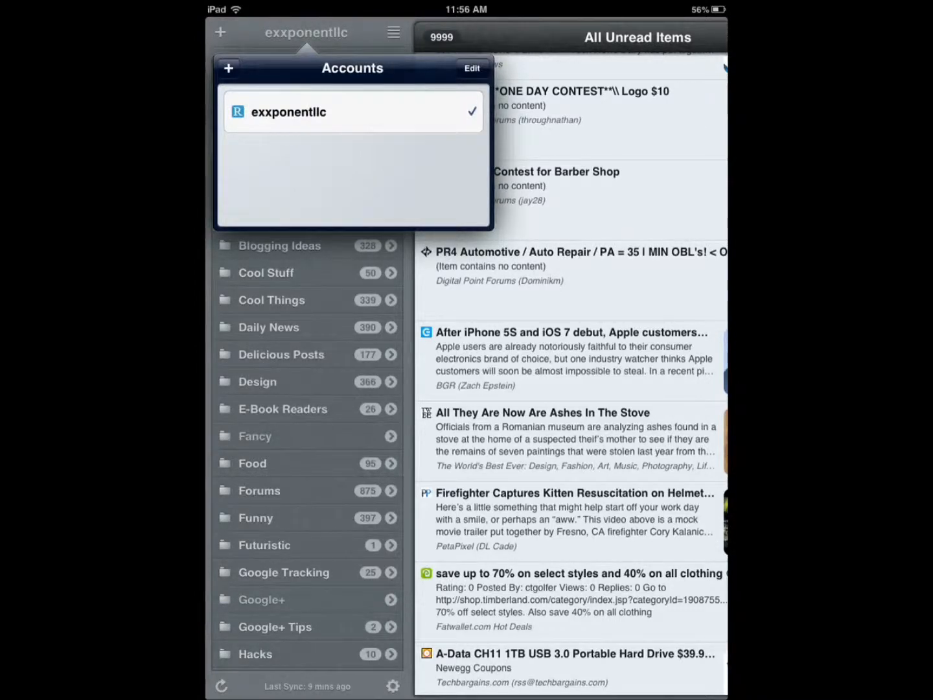
left_click(229, 68)
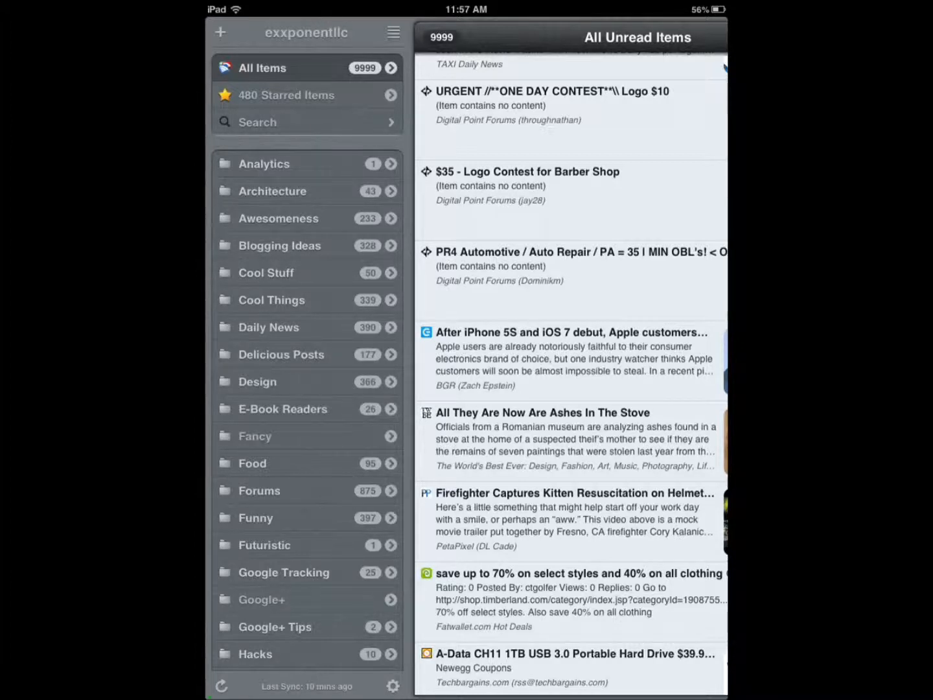
scroll(307, 358, "down", 2)
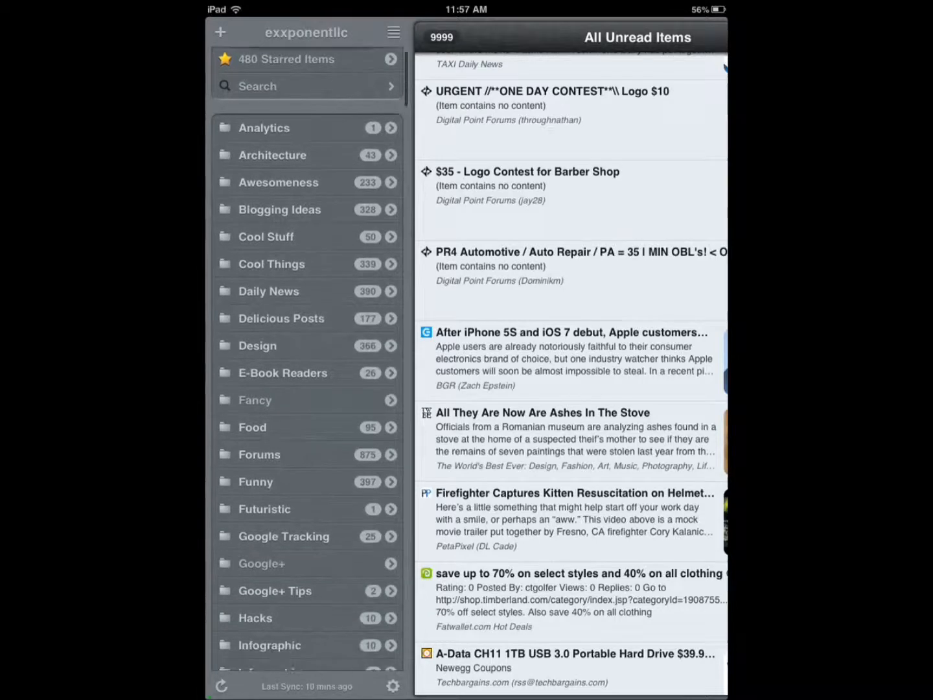
scroll(307, 358, "down", 3)
scroll(307, 357, "down", 10)
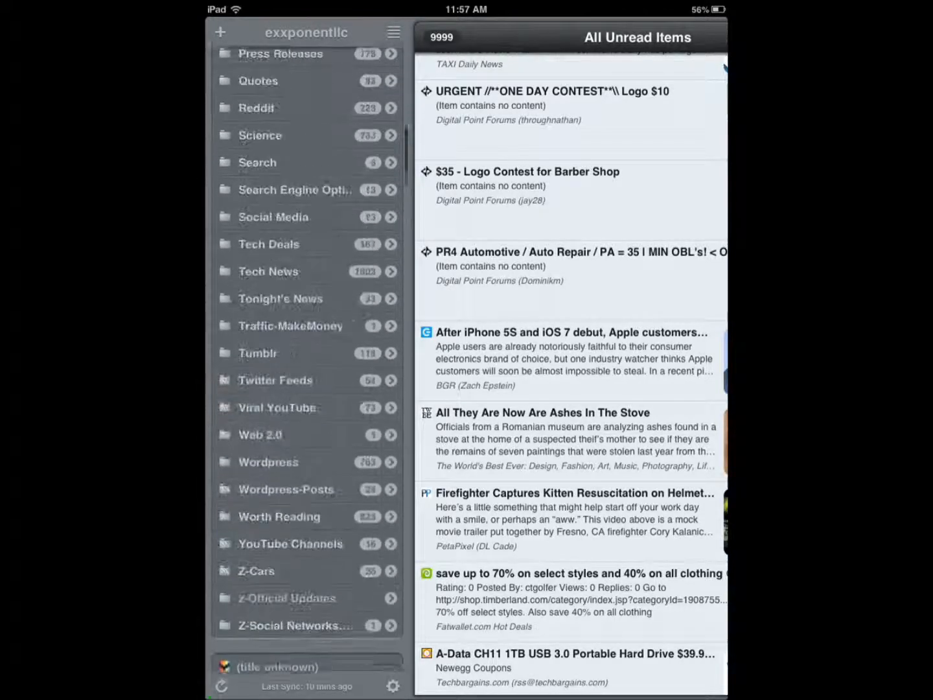
scroll(307, 357, "up", 10)
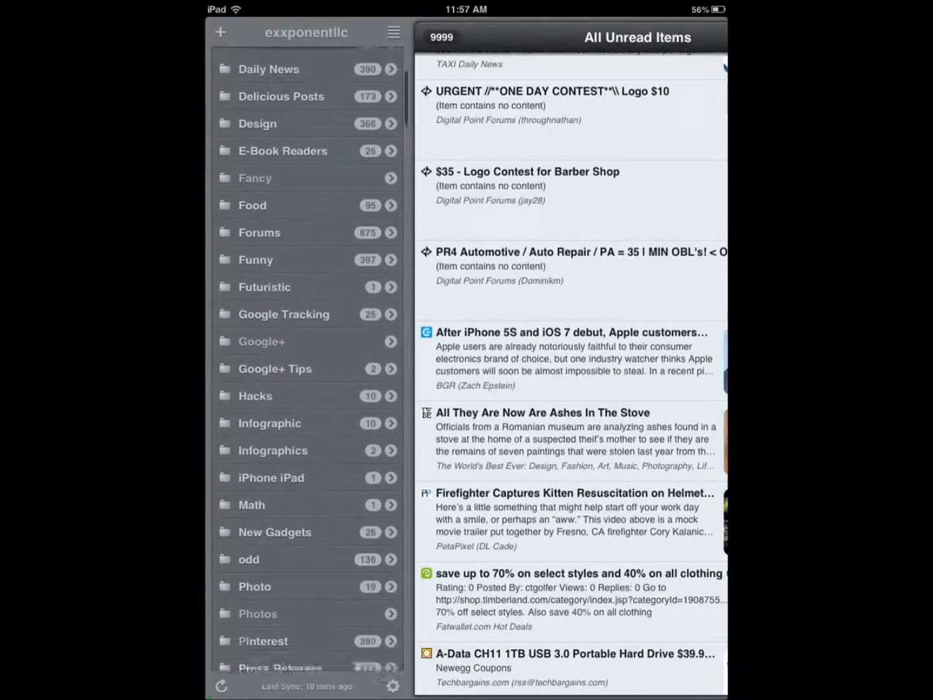
scroll(307, 357, "down", 5)
scroll(307, 357, "up", 10)
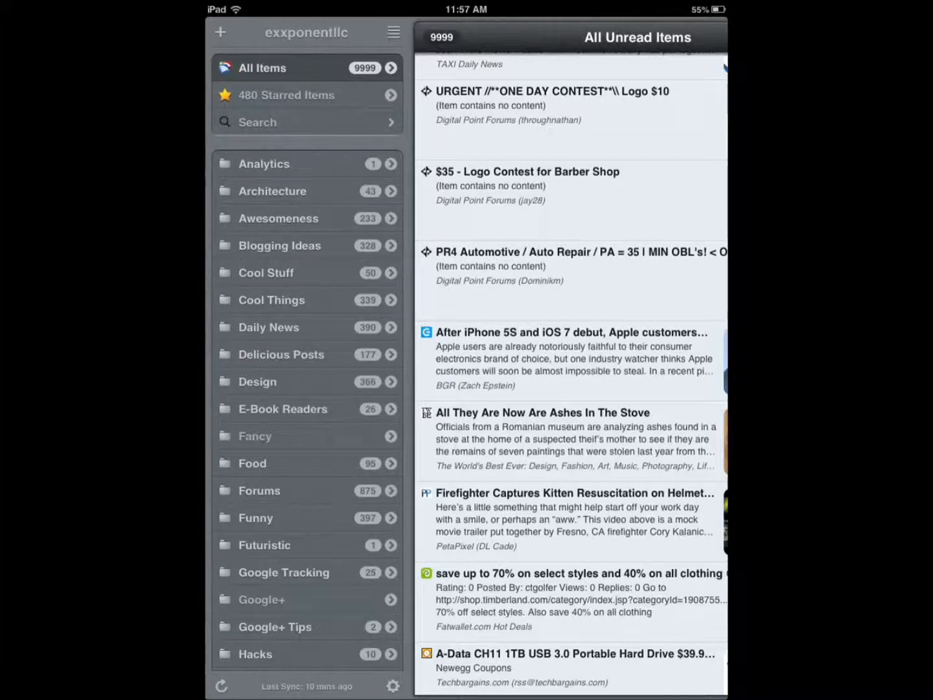
left_click(306, 32)
left_click(226, 67)
Reopen Settings, peek at Synchronization and return to the main settings list
left_click(392, 686)
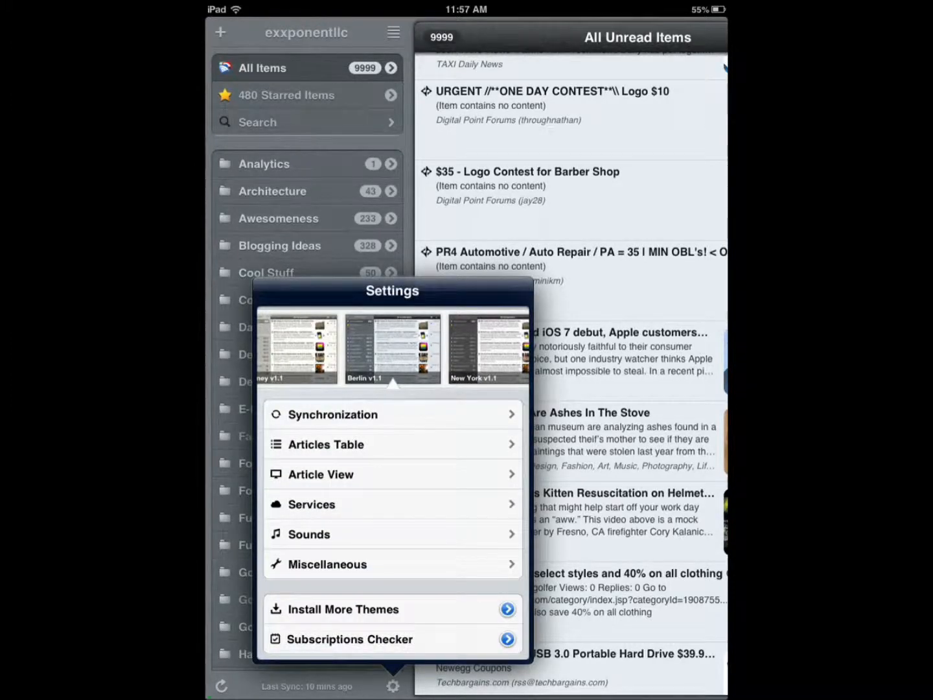
left_click(333, 414)
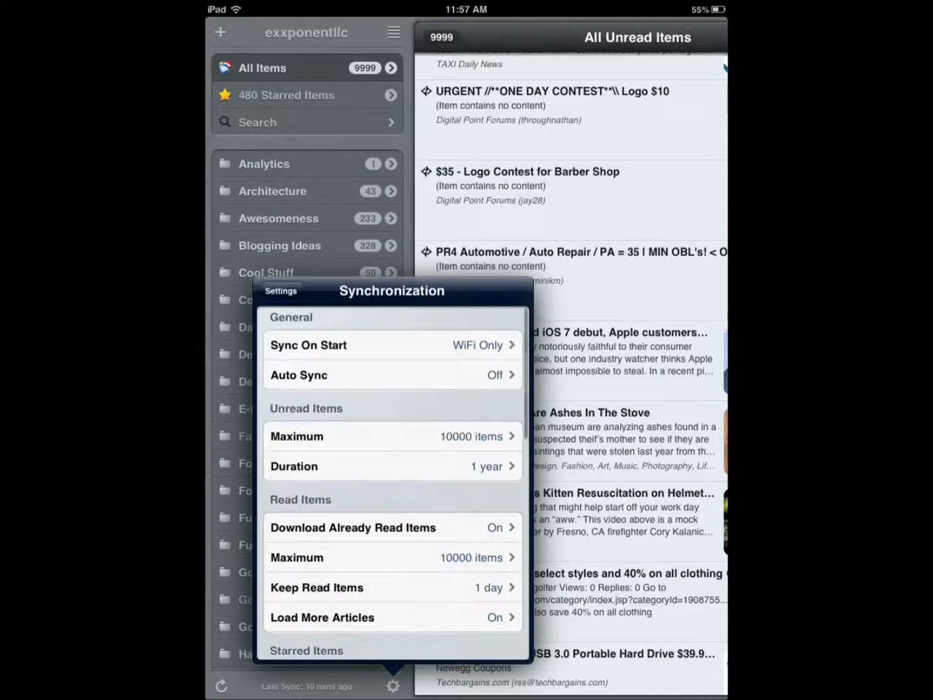
left_click(291, 291)
scroll(393, 473, "down", 5)
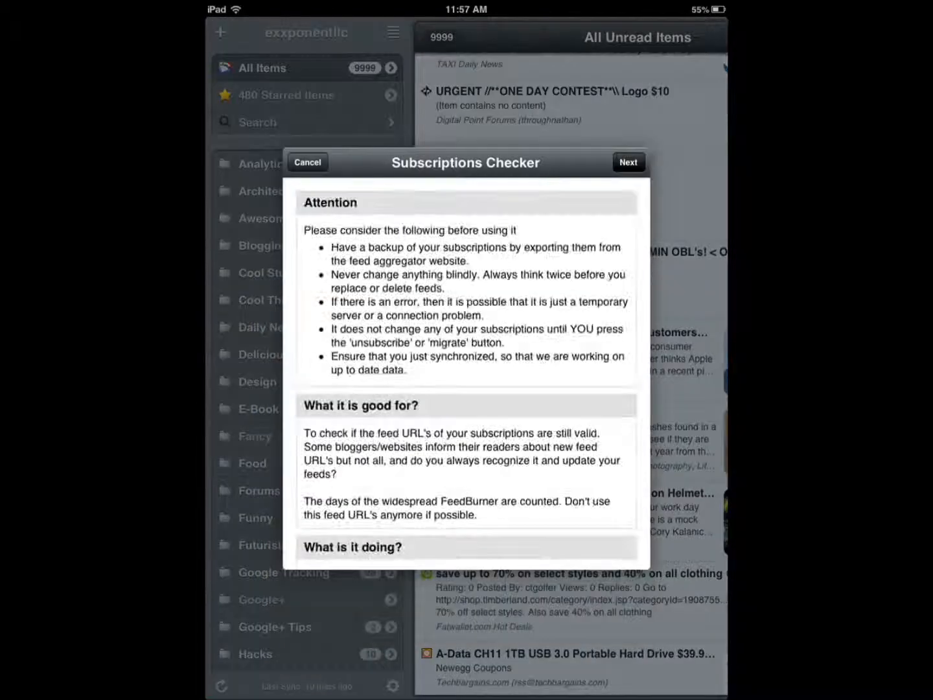
scroll(467, 364, "down", 5)
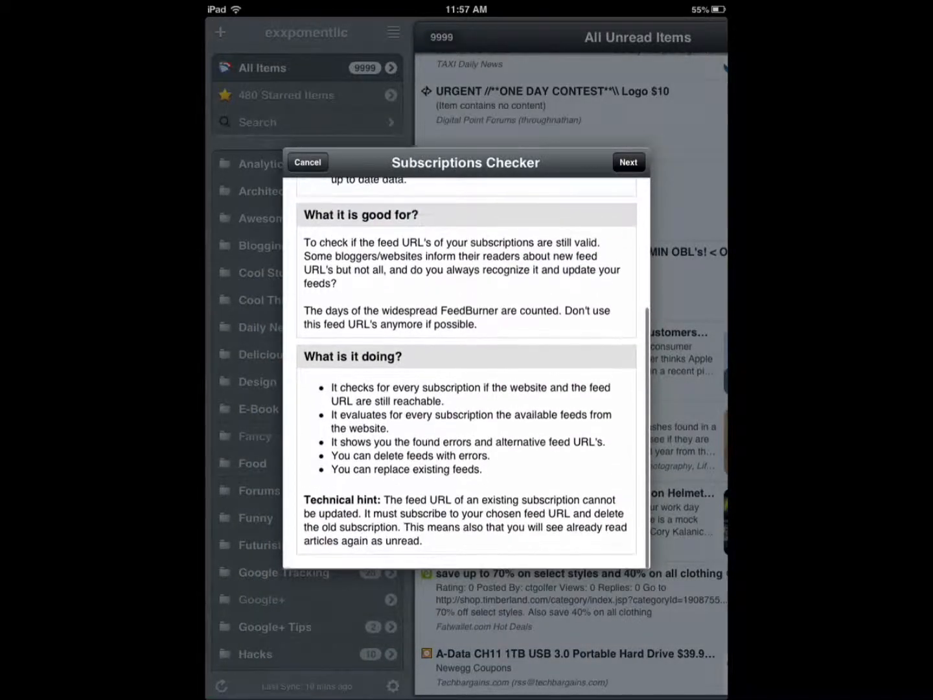
Advance to the list of 833 subscriptions to check, then cancel the Subscriptions Checker
left_click(629, 162)
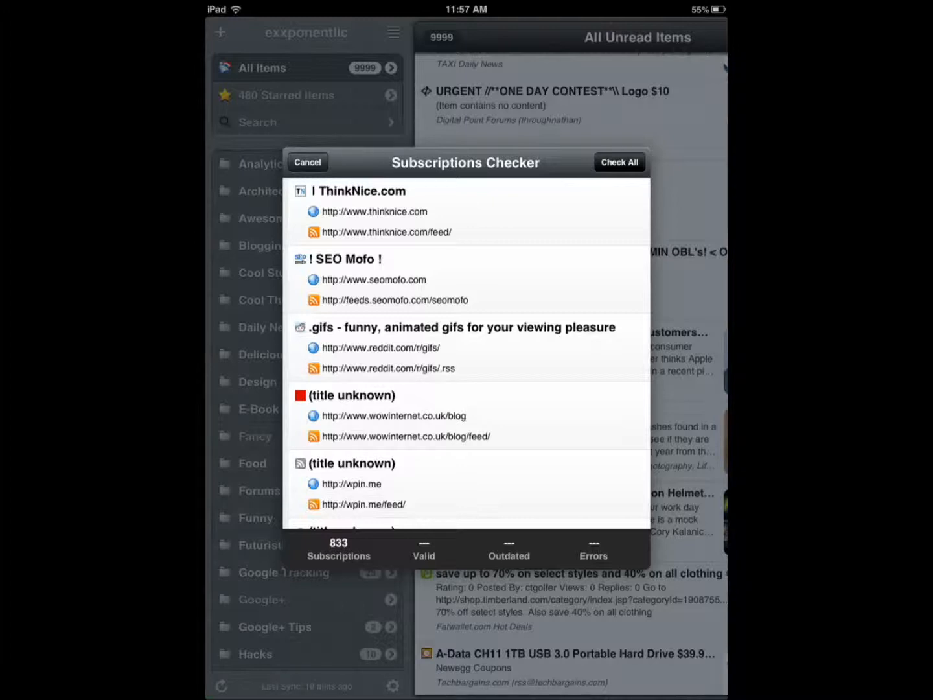
left_click(308, 162)
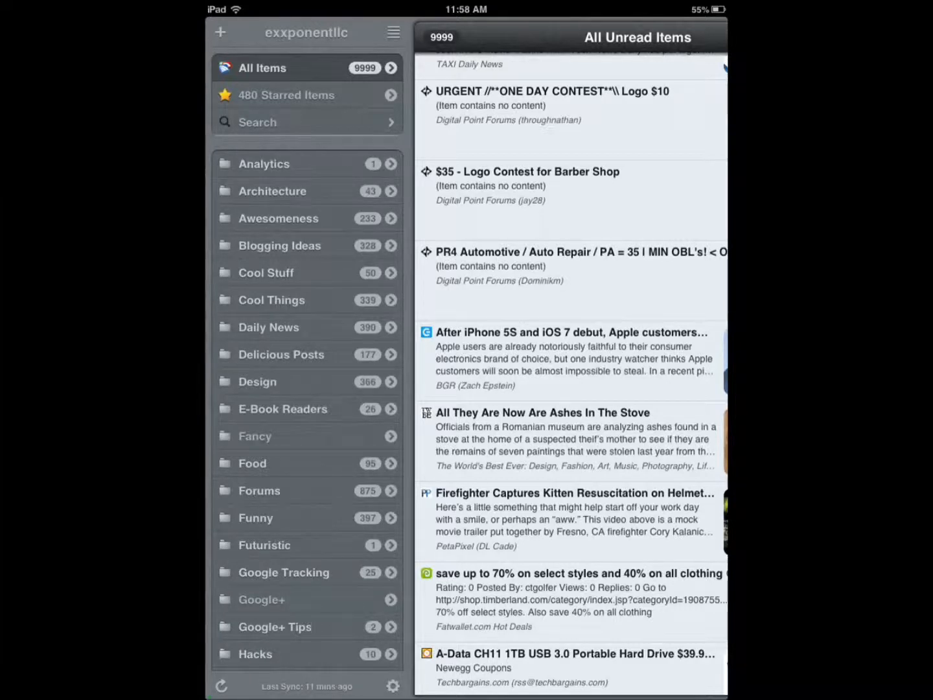
left_click(392, 686)
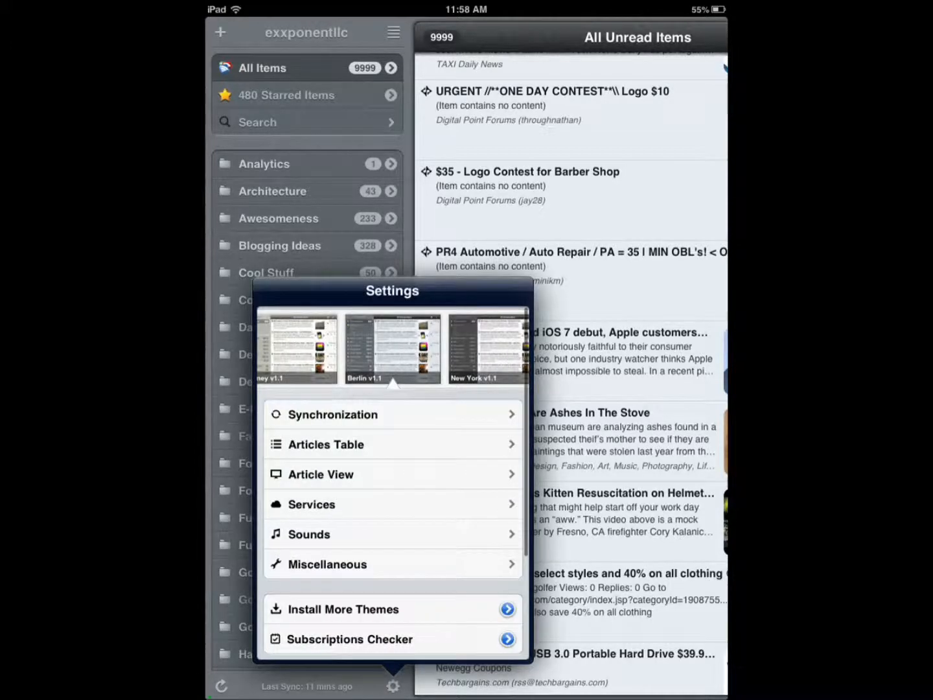
scroll(393, 481, "down", 3)
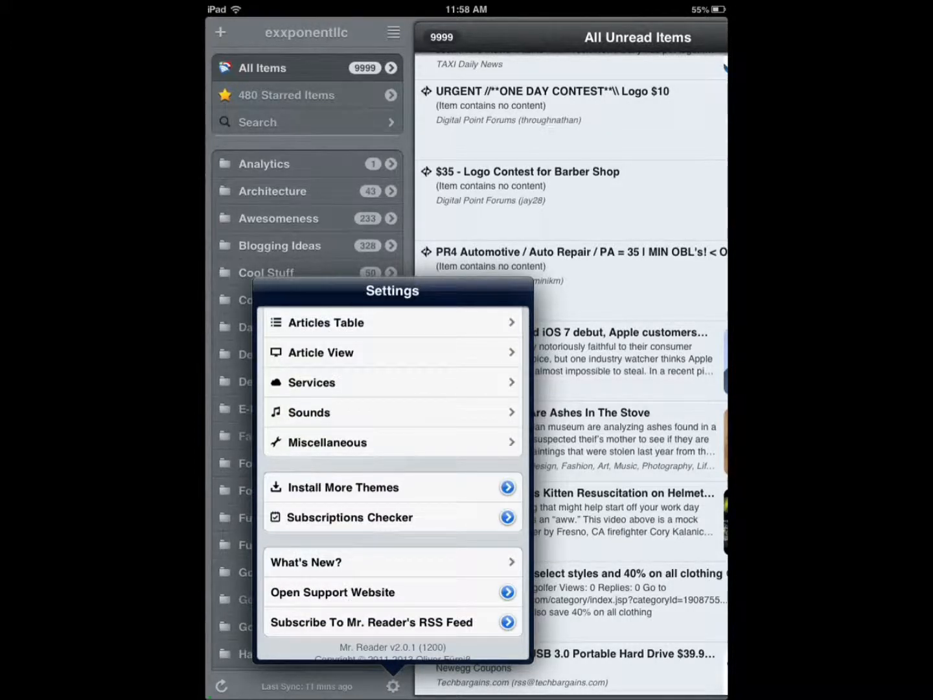
left_click(309, 412)
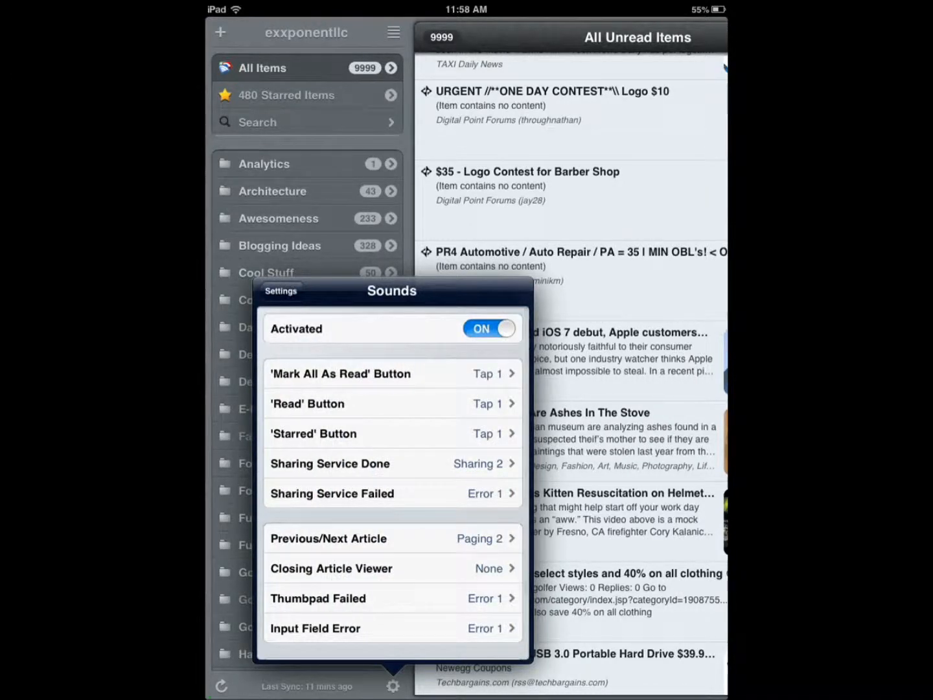
left_click(281, 291)
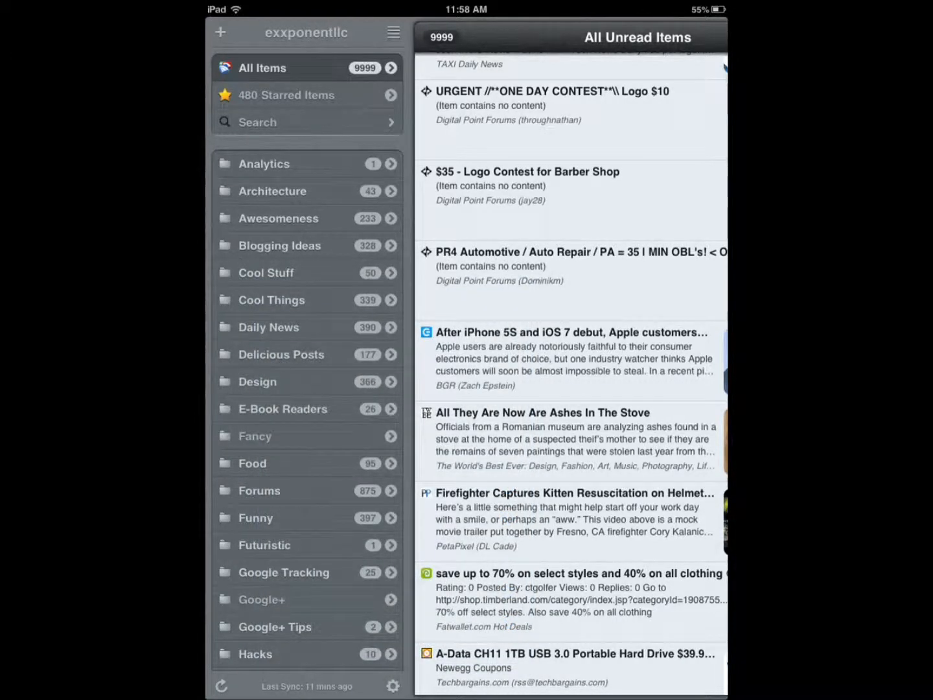
left_click(568, 361)
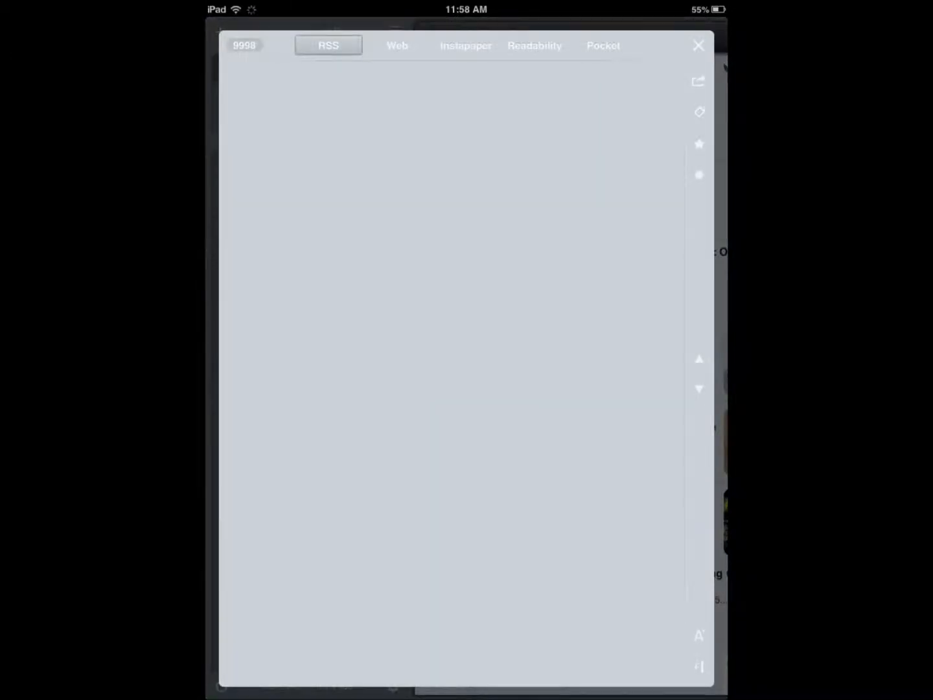
Load the article's original web page, then peek at its sharing and tag popovers
left_click(397, 45)
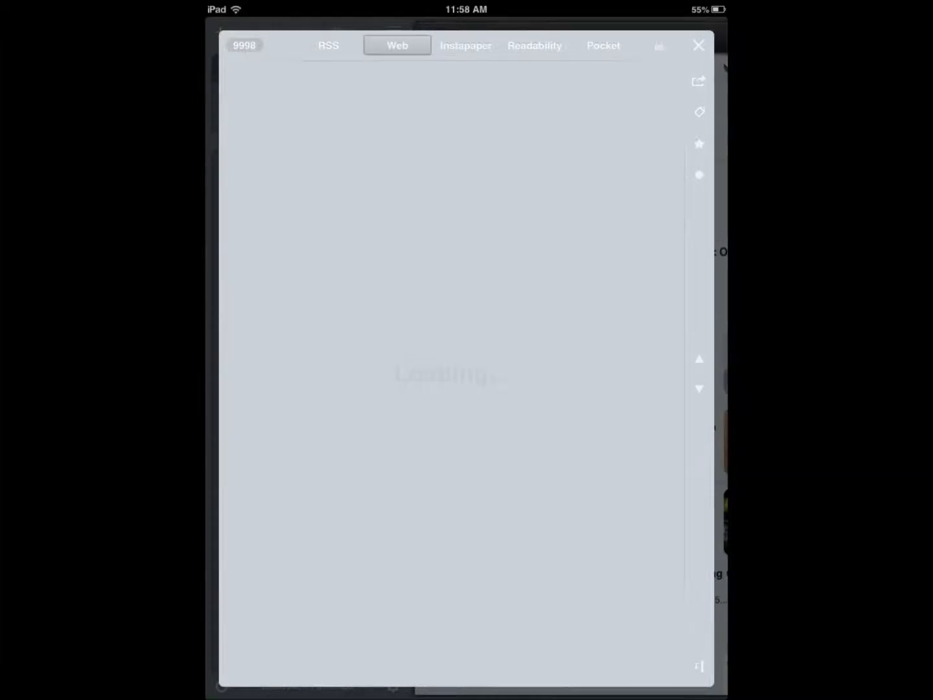
left_click(699, 81)
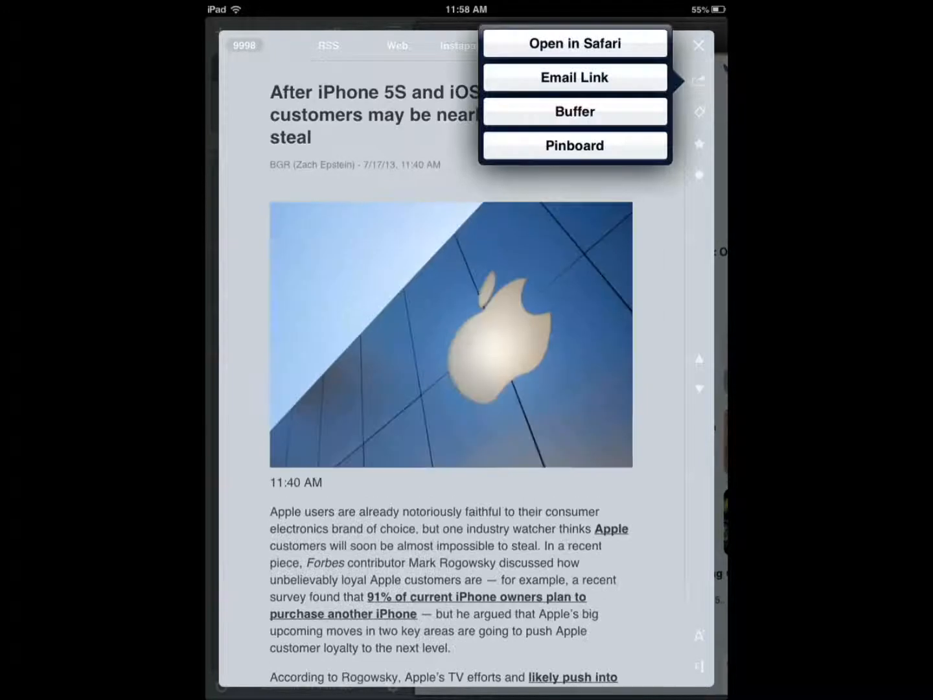
left_click(698, 81)
left_click(698, 111)
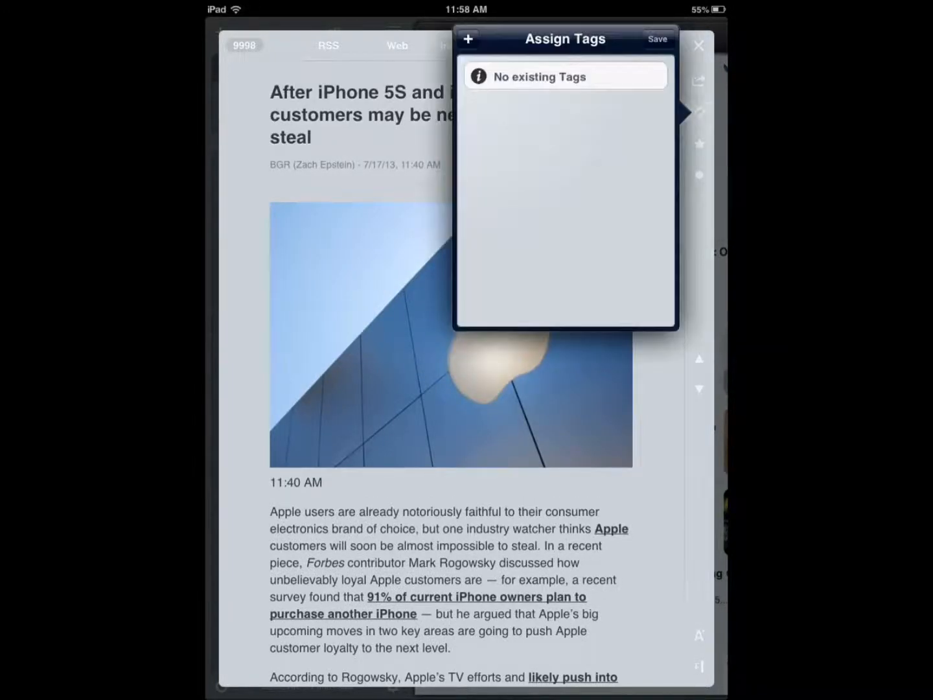
left_click(698, 112)
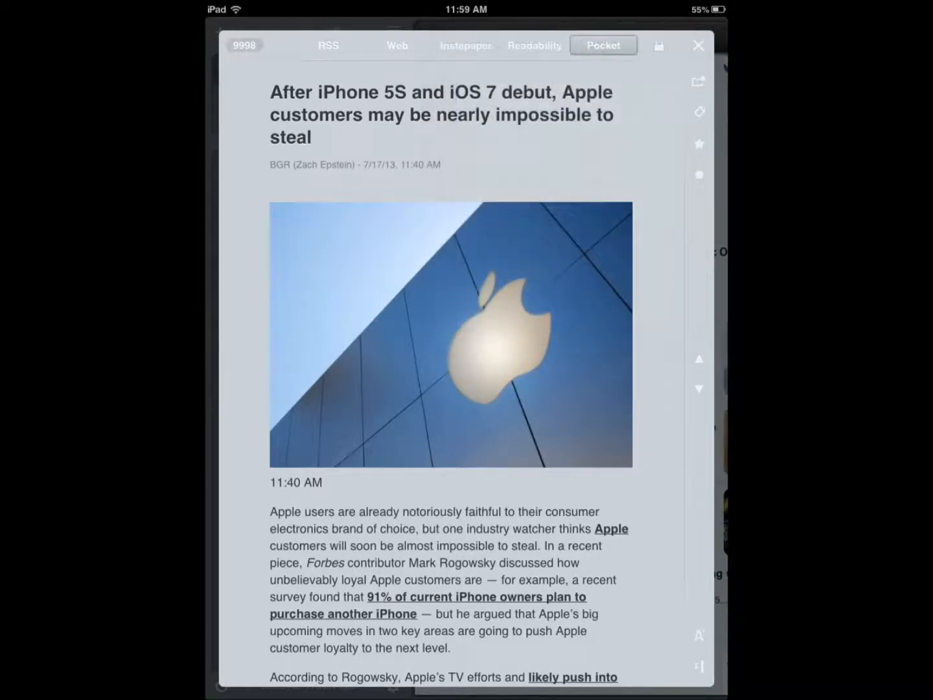
Mark the article unread, step to the next article and come back to it
left_click(699, 175)
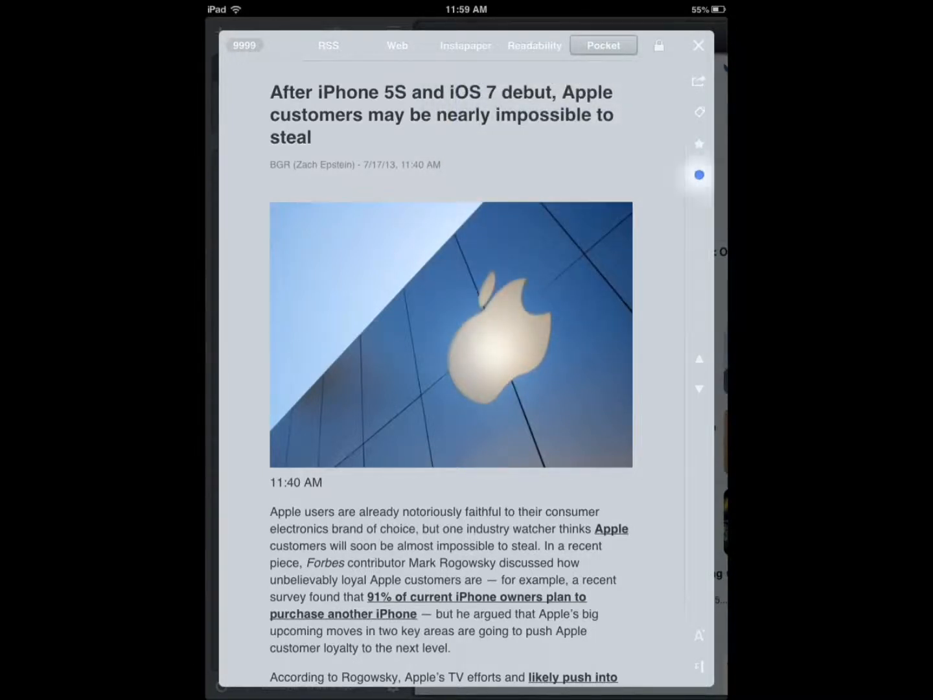
left_click(699, 389)
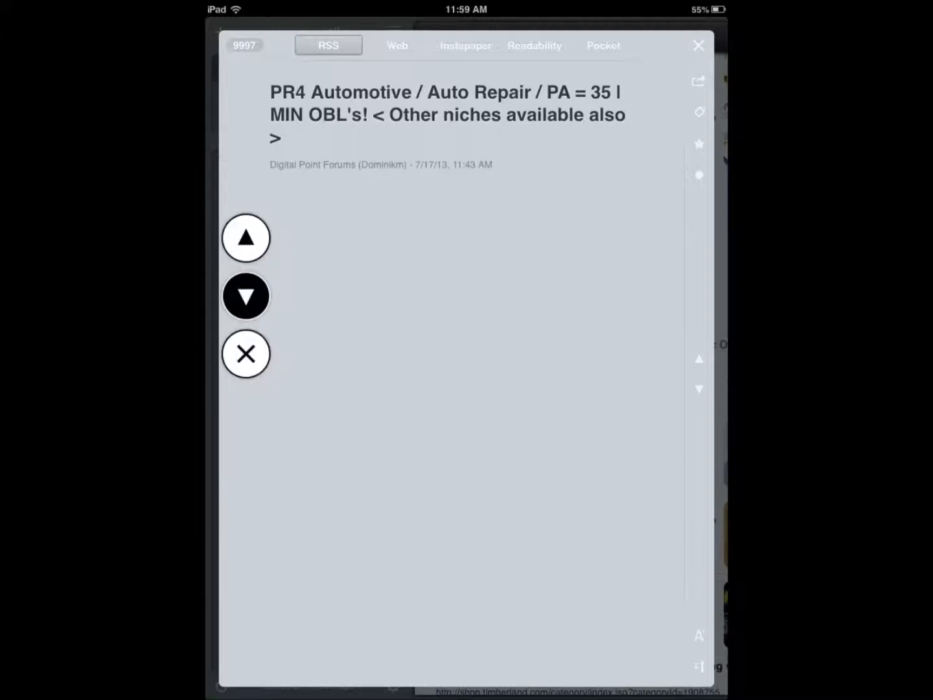
key("space")
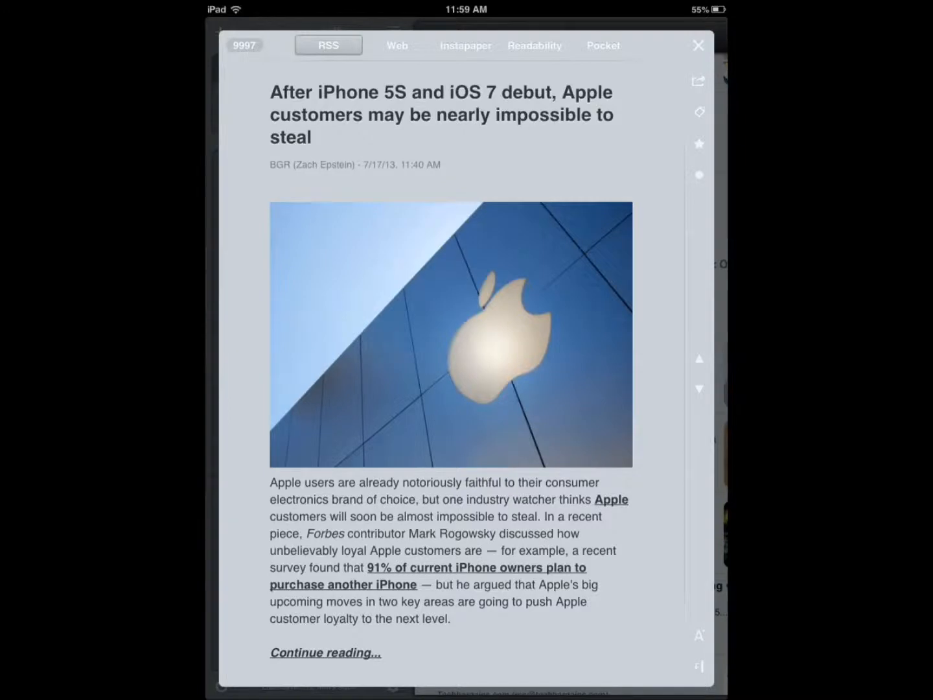
left_click(699, 635)
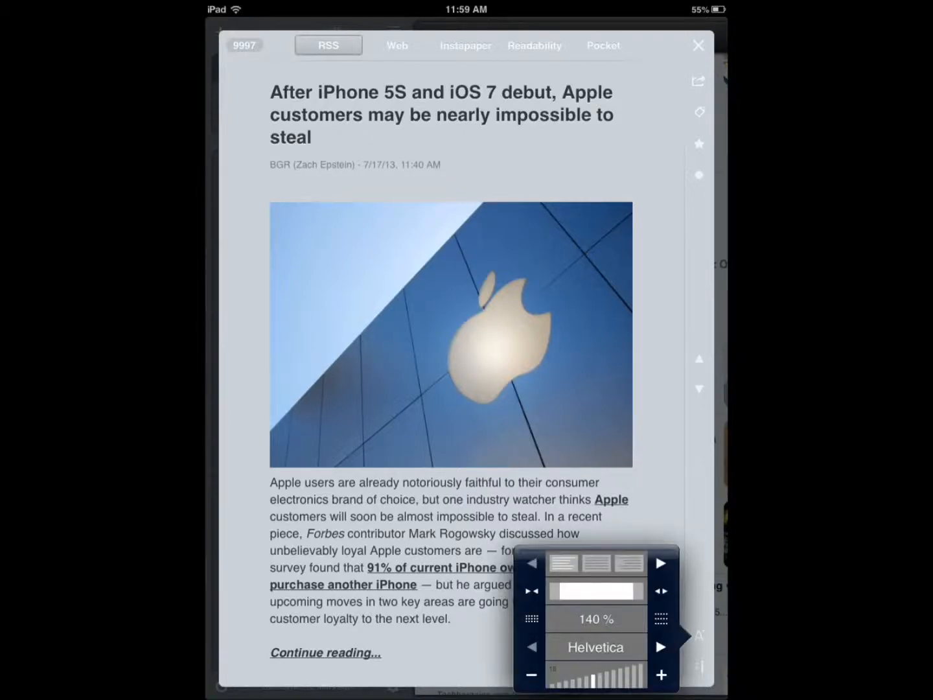
Try centred alignment then keep left, and raise the line spacing to 170%
left_click(660, 563)
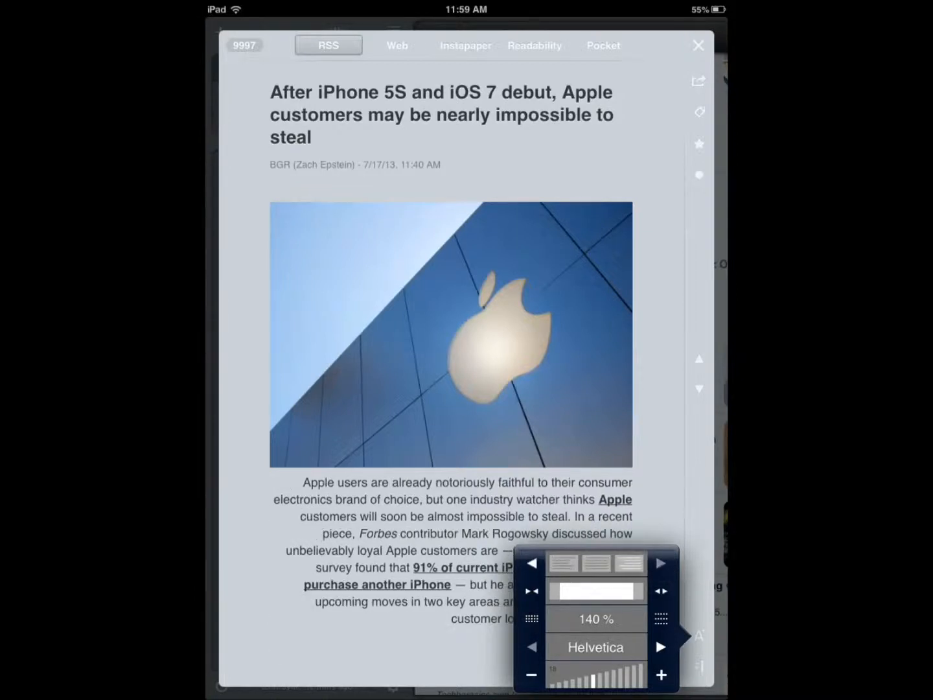
left_click(531, 562)
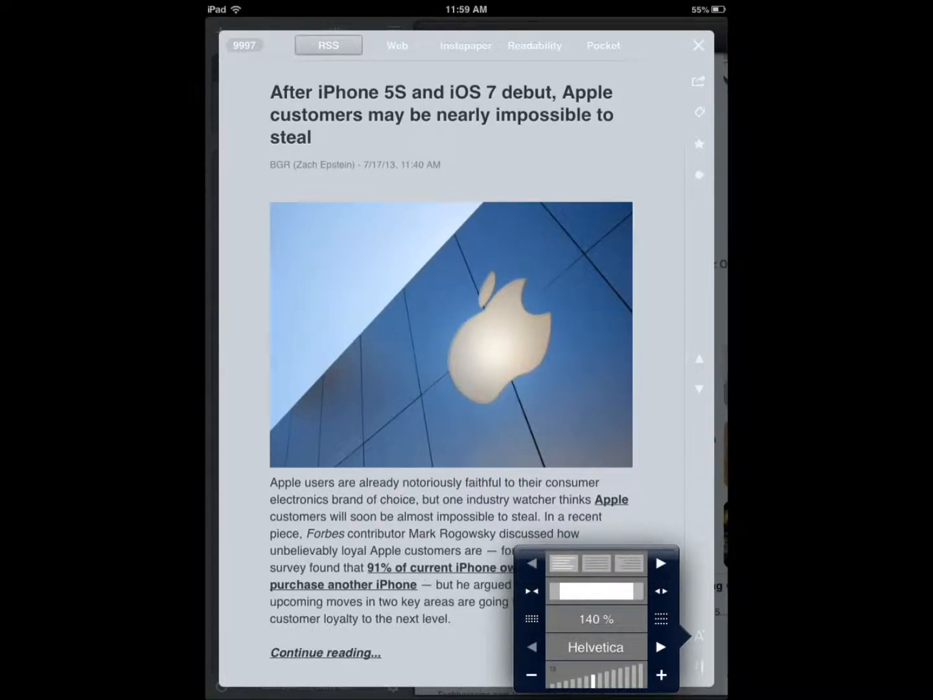
left_click(661, 618)
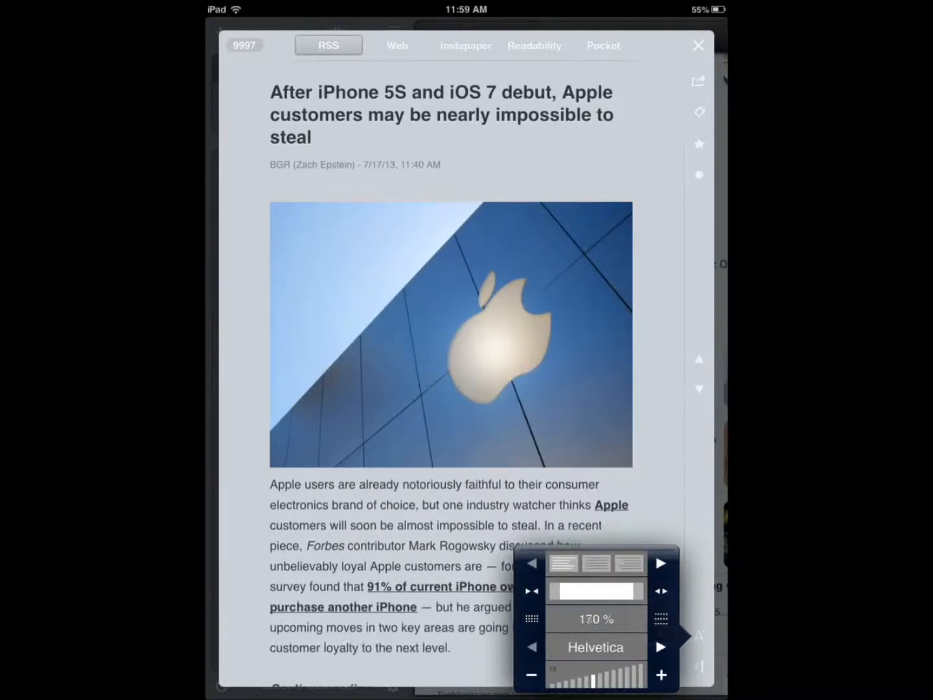
left_click(531, 618)
left_click(661, 618)
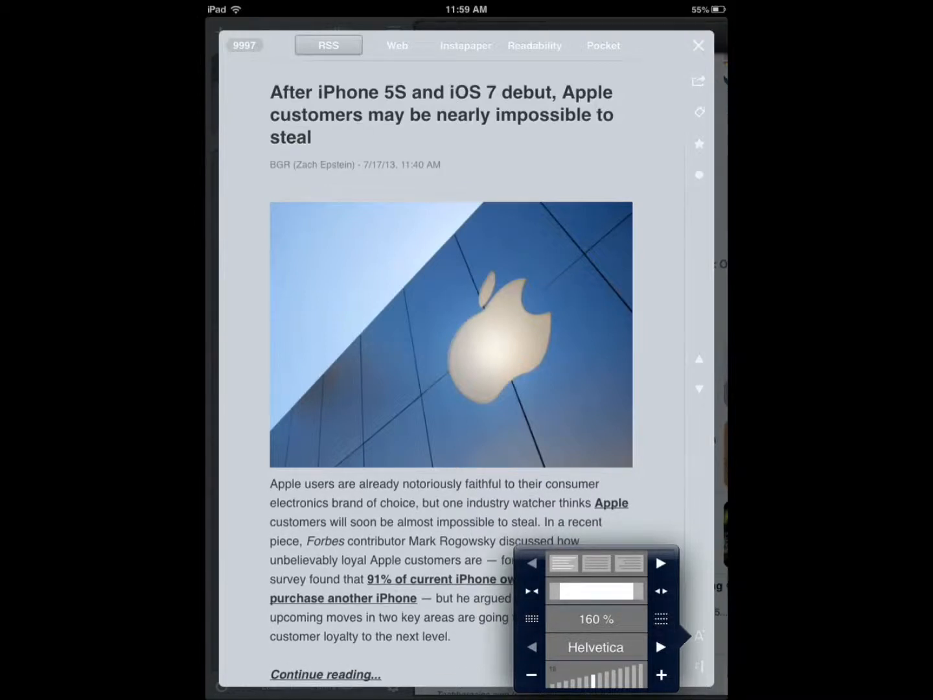
left_click(661, 619)
Step through typefaces past Palatino to settle on TrebuchetMS
left_click(661, 646)
left_click(661, 646)
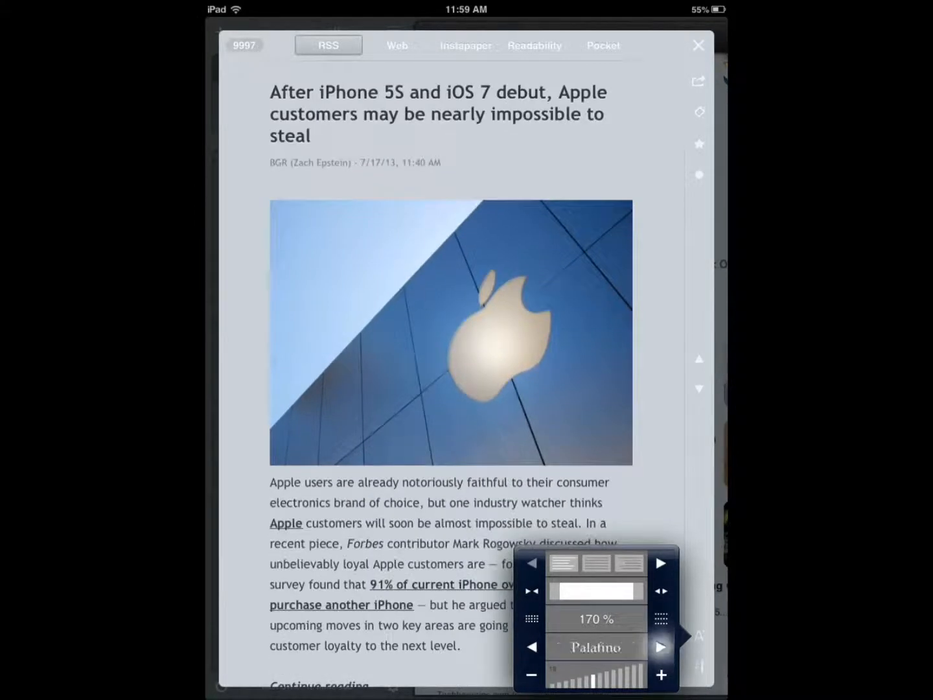
left_click(531, 646)
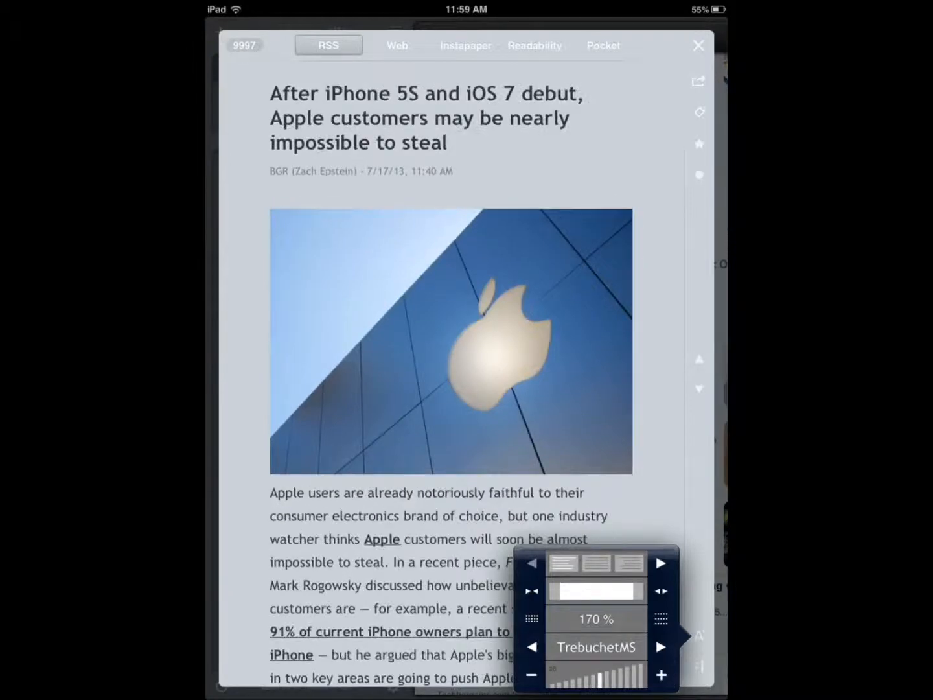